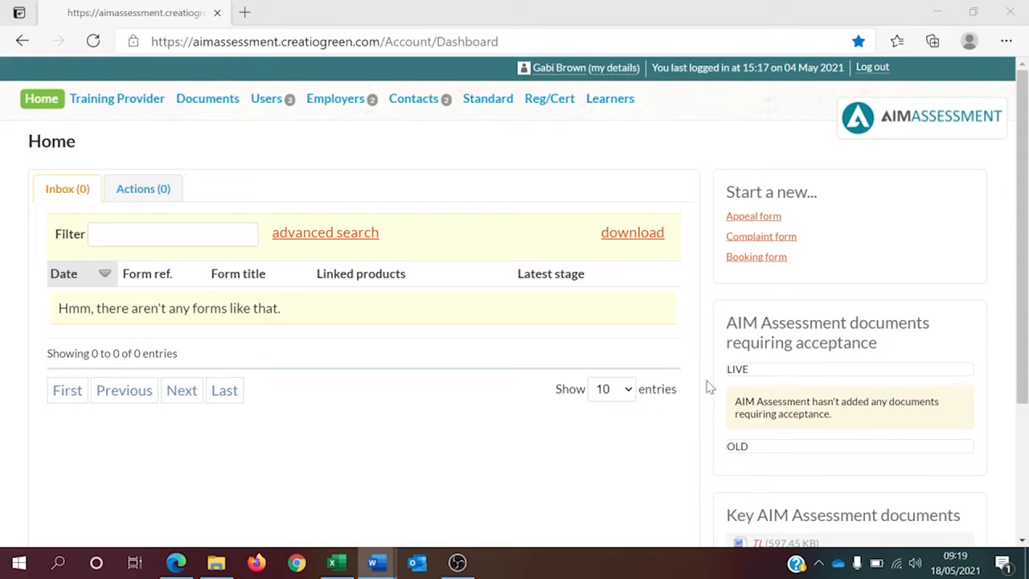
# Switch to Word to view the Tick list for Creatio for training providers, and return to the Creatio home page in the browser
pyautogui.scroll(-3, 515, 303)
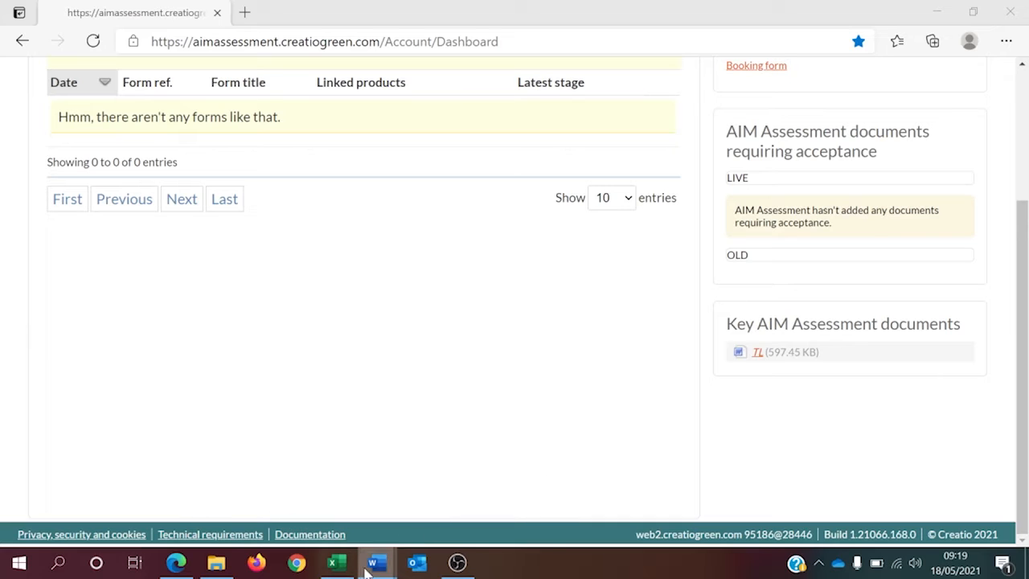
pyautogui.moveTo(372, 558)
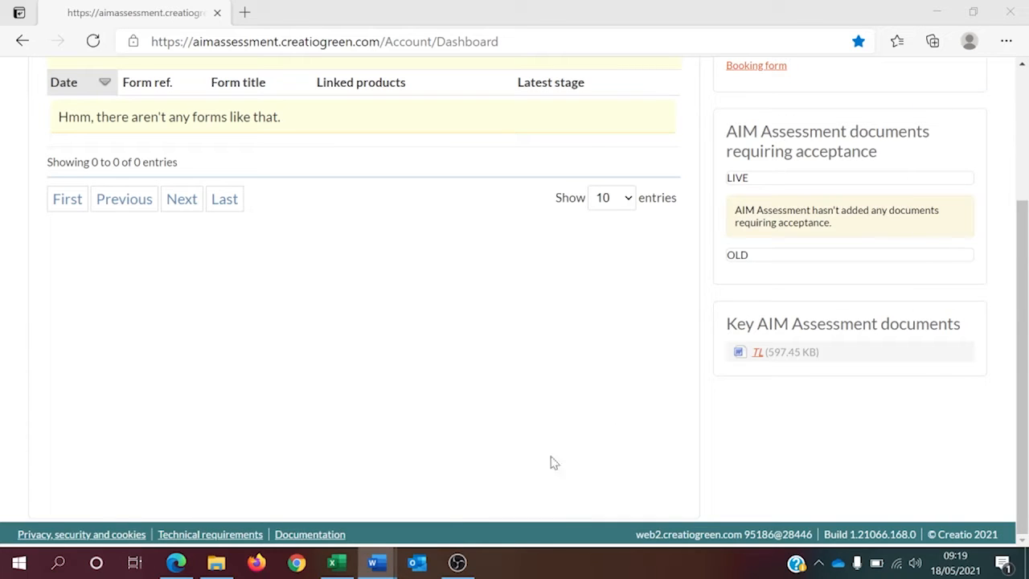
pyautogui.moveTo(1028, 161); pyautogui.dragTo(564, 6)
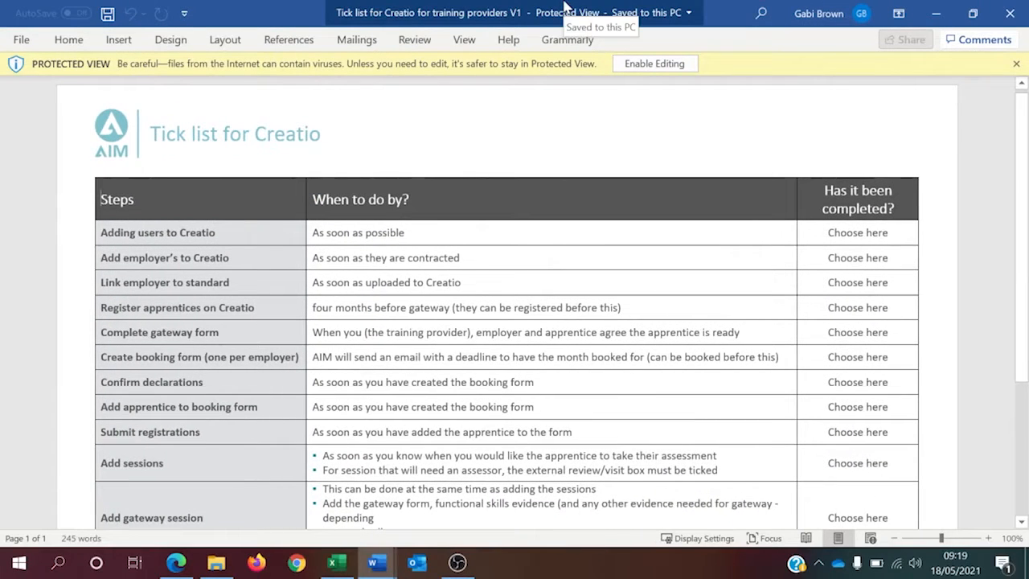
pyautogui.click(932, 20)
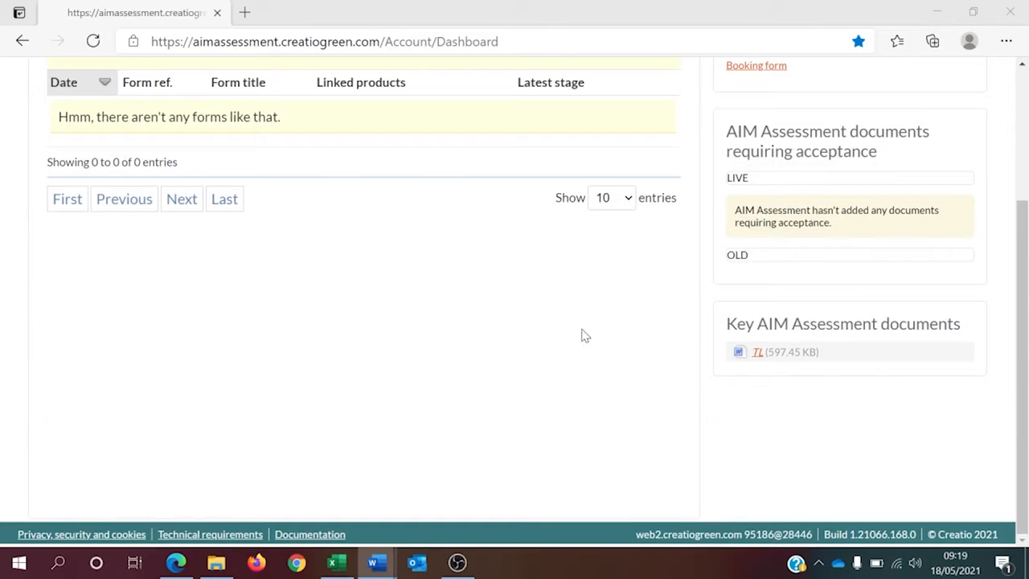
pyautogui.scroll(3, 586, 326)
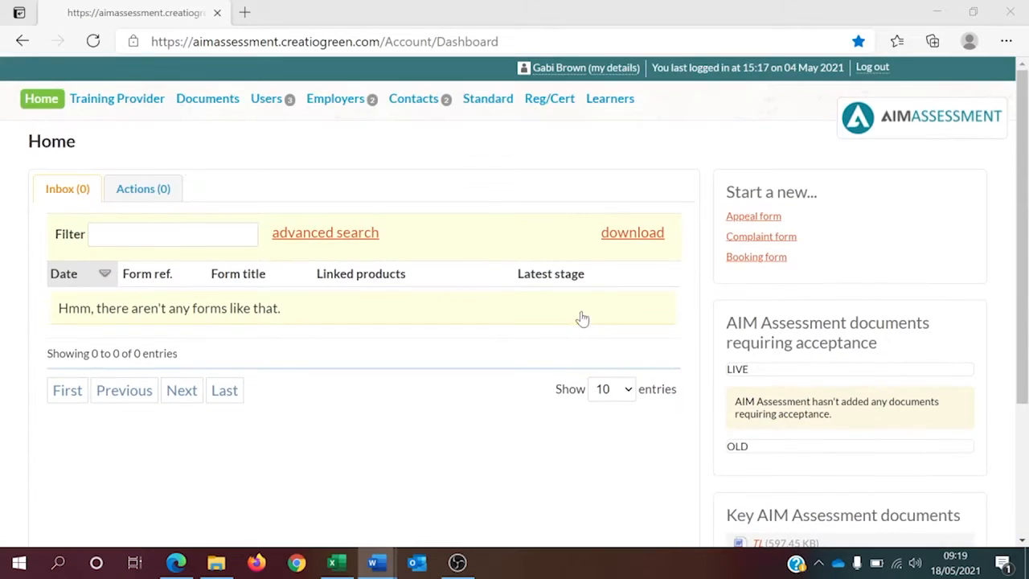
# Open the Junior Content Producer standard and look through its documents
pyautogui.click(493, 106)
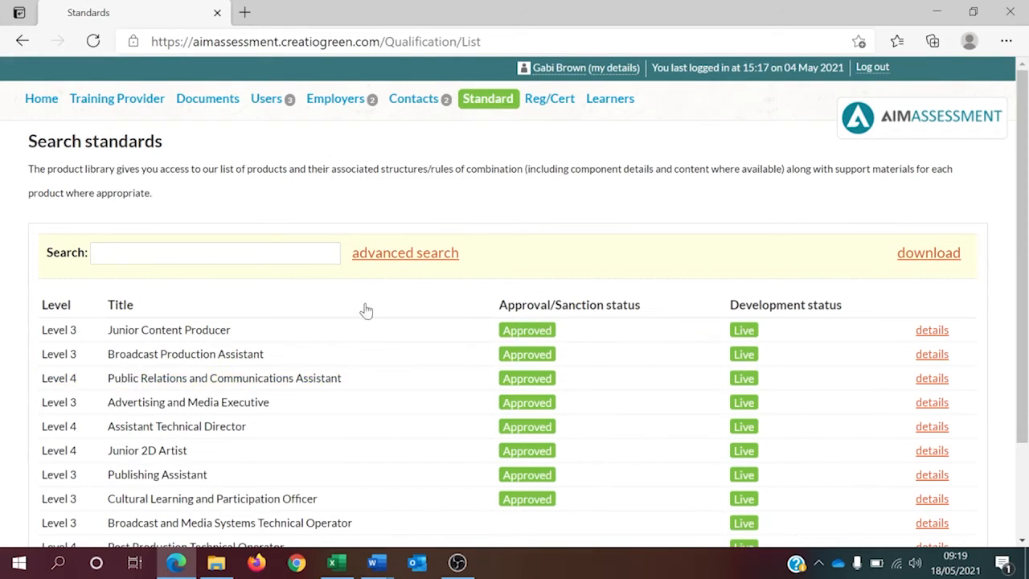
pyautogui.click(929, 334)
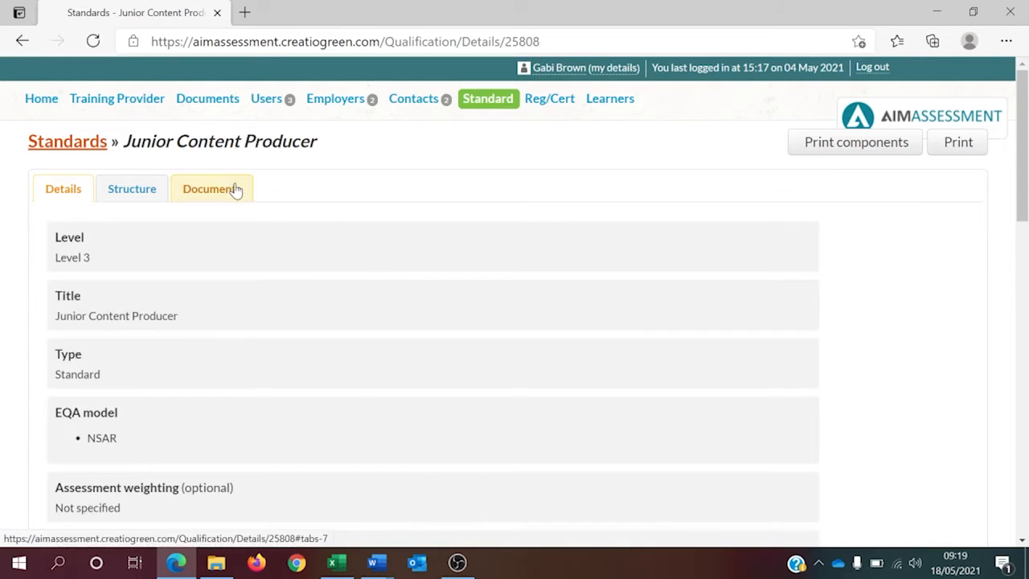
pyautogui.click(234, 189)
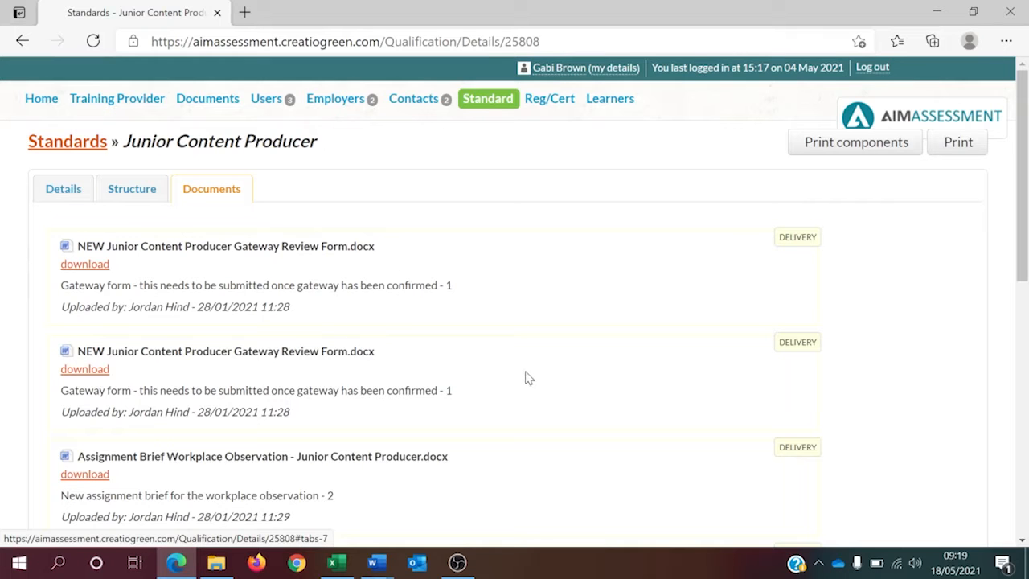
pyautogui.scroll(-4, 524, 377)
pyautogui.scroll(4, 526, 378)
# Open the form for adding a Super User and view the available Role(s) options without choosing one
pyautogui.click(273, 100)
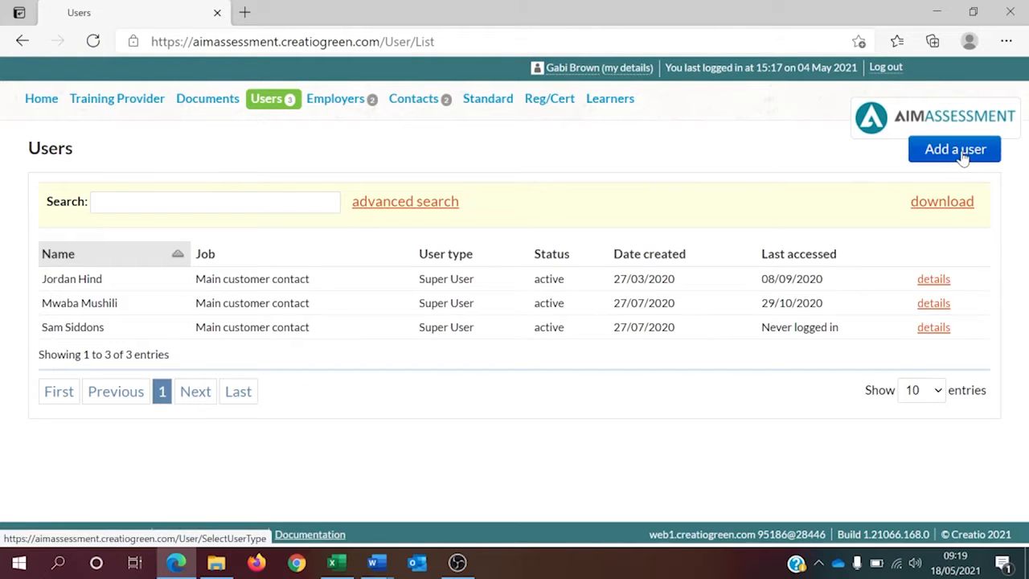
pyautogui.click(963, 154)
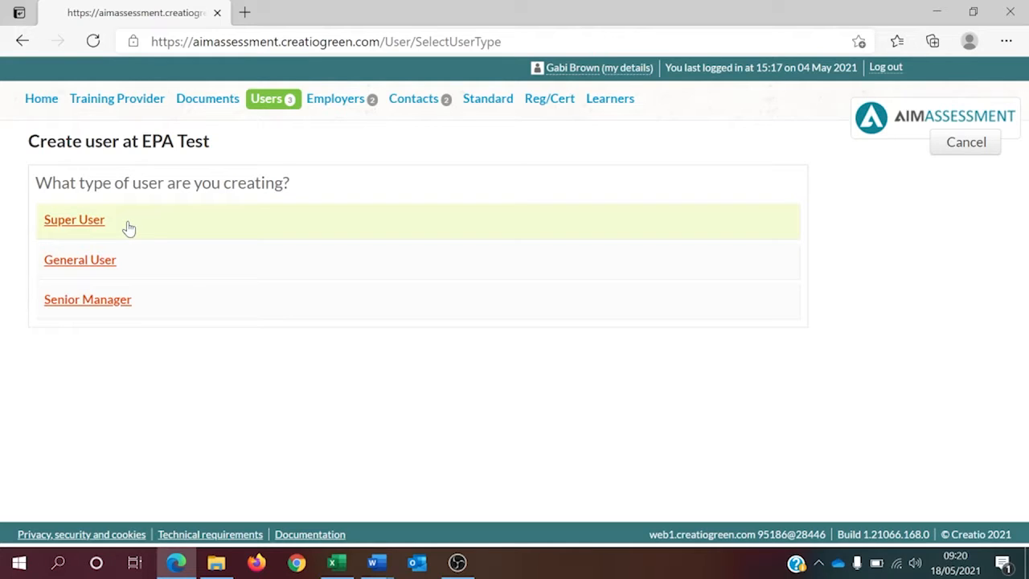
pyautogui.click(73, 227)
pyautogui.scroll(-1, 638, 411)
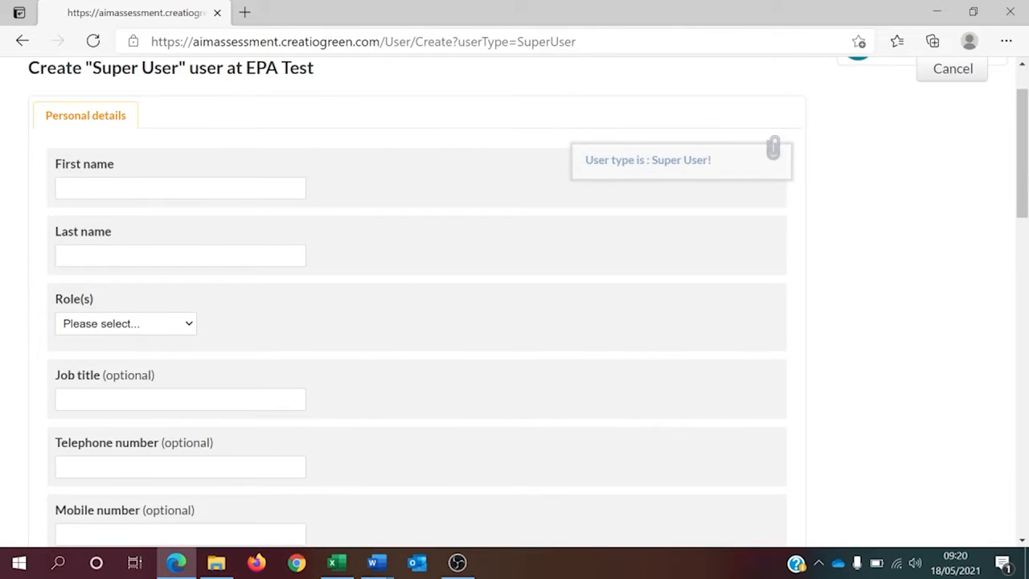
pyautogui.click(190, 325)
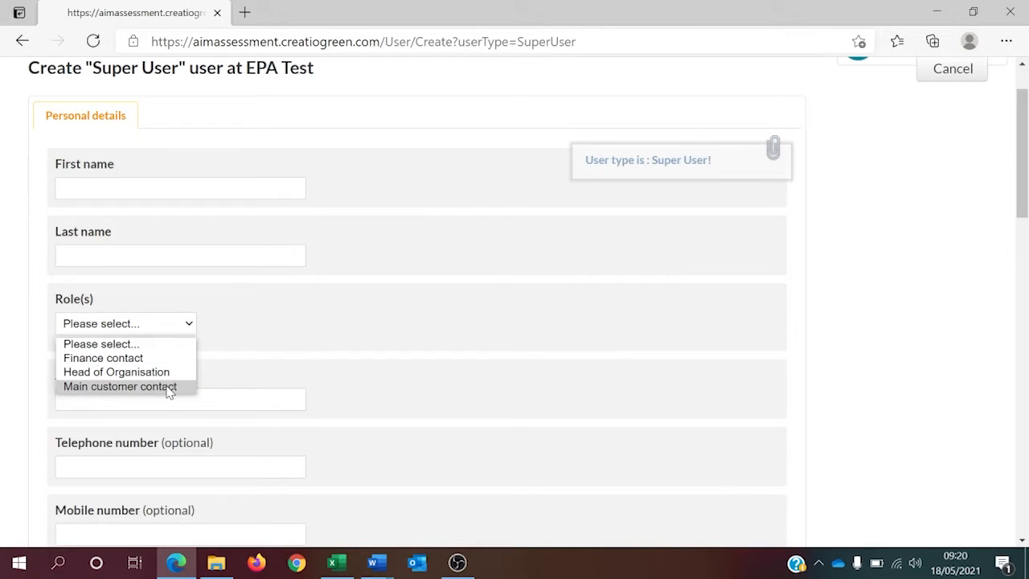
pyautogui.click(508, 326)
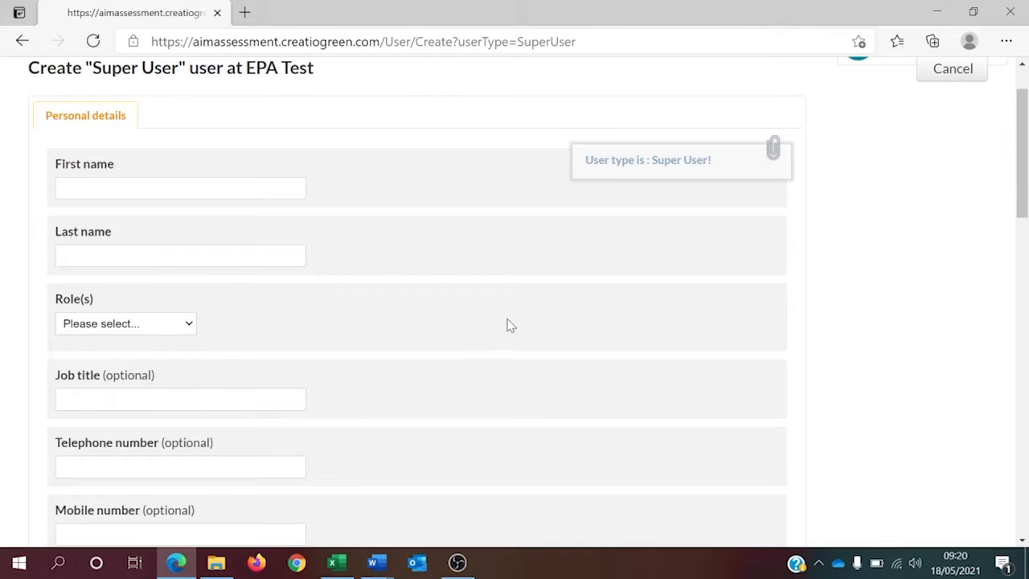
# Review the Super User form's contact, address and form-permission sections down to the save option
pyautogui.scroll(-4, 507, 327)
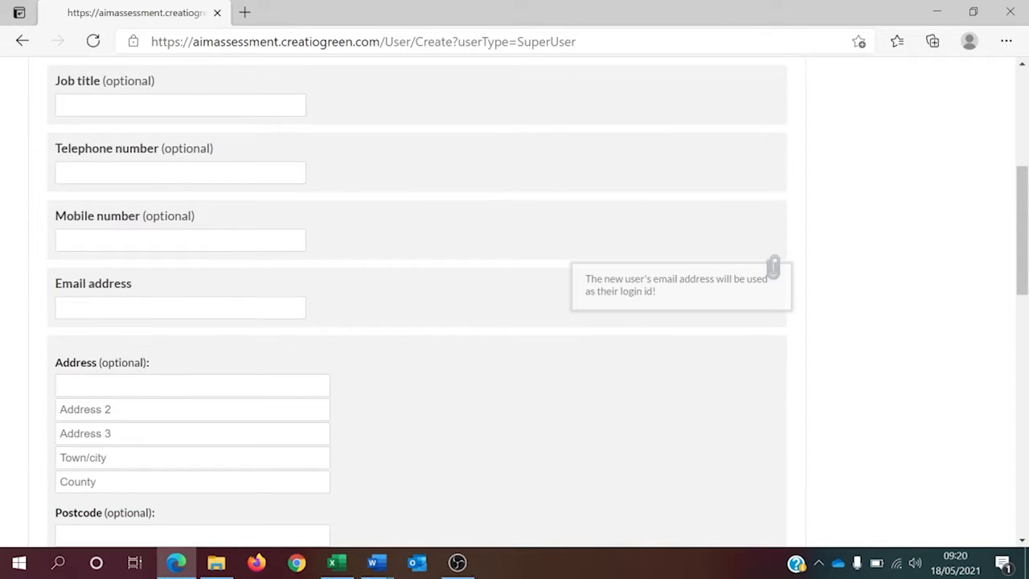
pyautogui.scroll(-8, 492, 393)
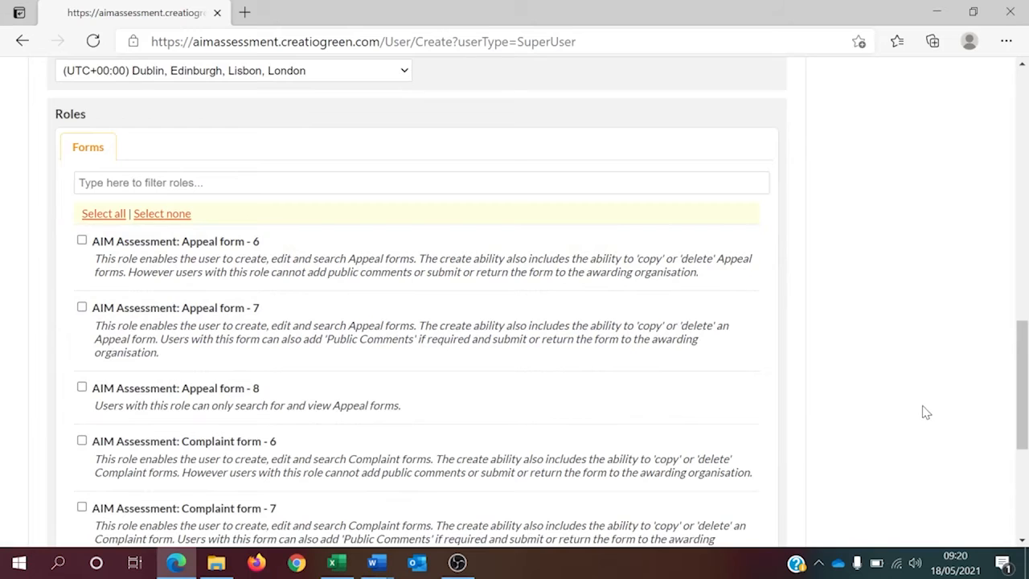
pyautogui.scroll(-4, 923, 412)
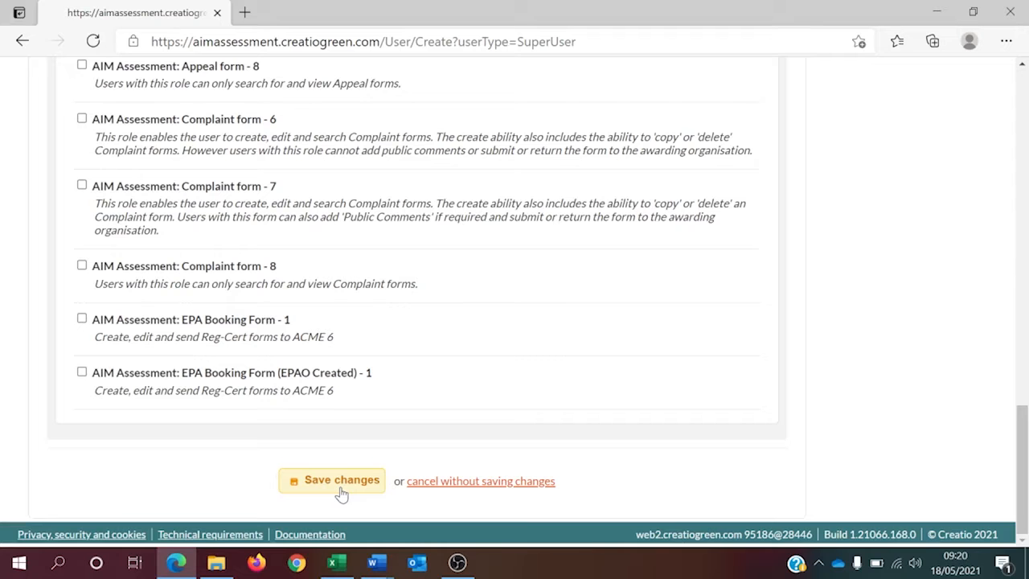
pyautogui.scroll(15, 838, 388)
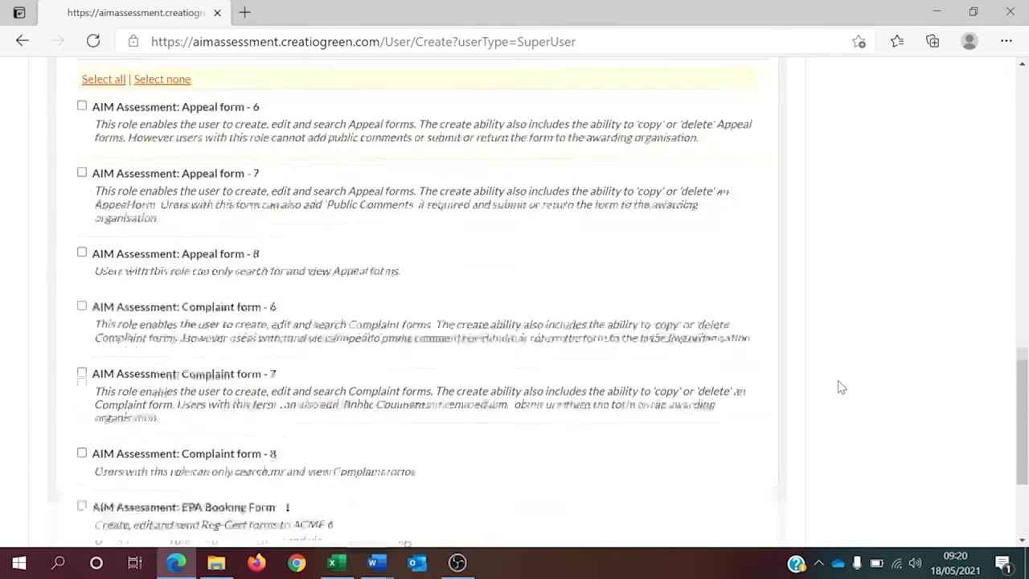
pyautogui.scroll(5, 839, 392)
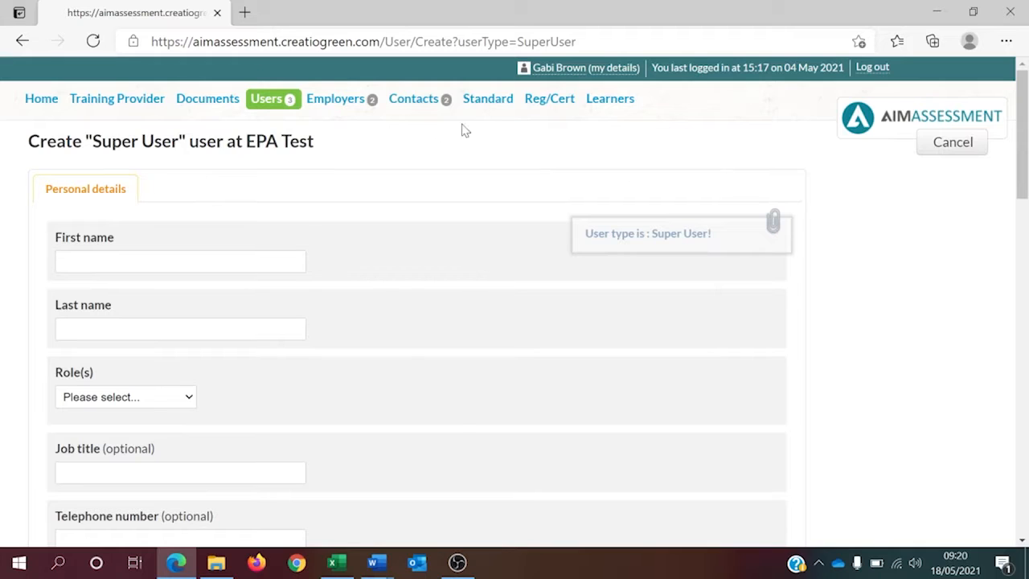
# Open the form for adding an employer site, review its fields and cancel without adding a site
pyautogui.click(341, 105)
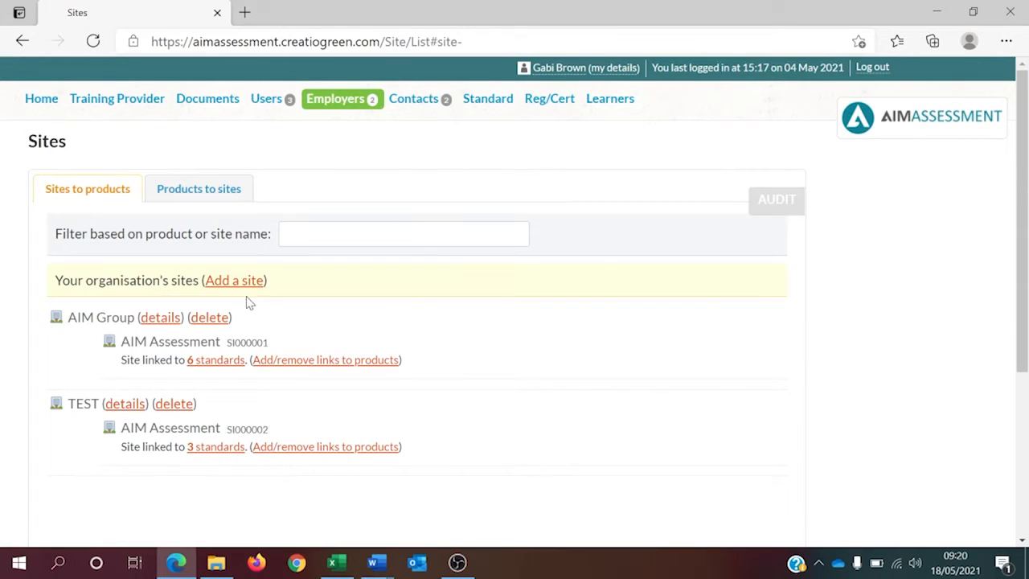
pyautogui.click(240, 287)
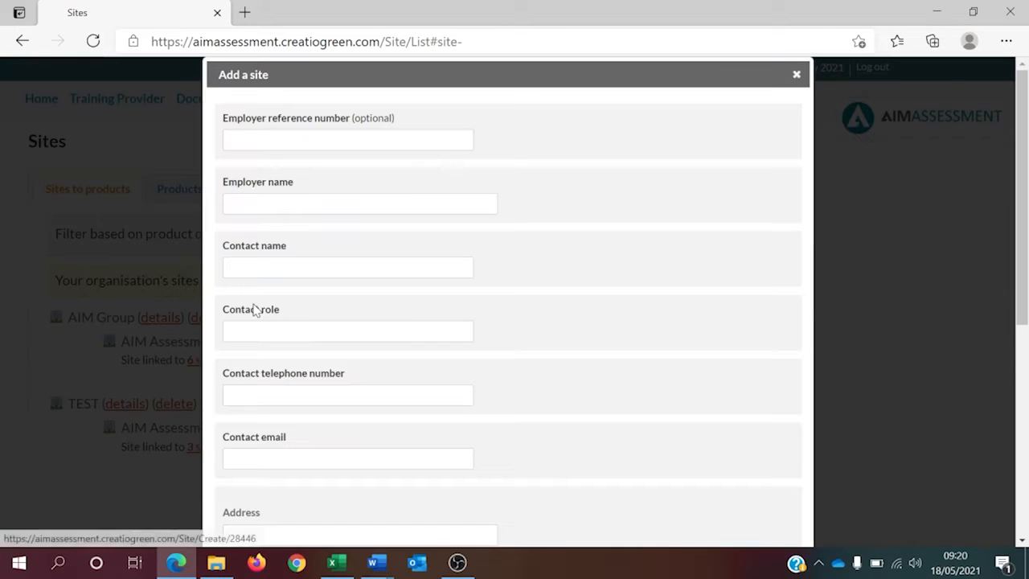
pyautogui.scroll(-1, 696, 308)
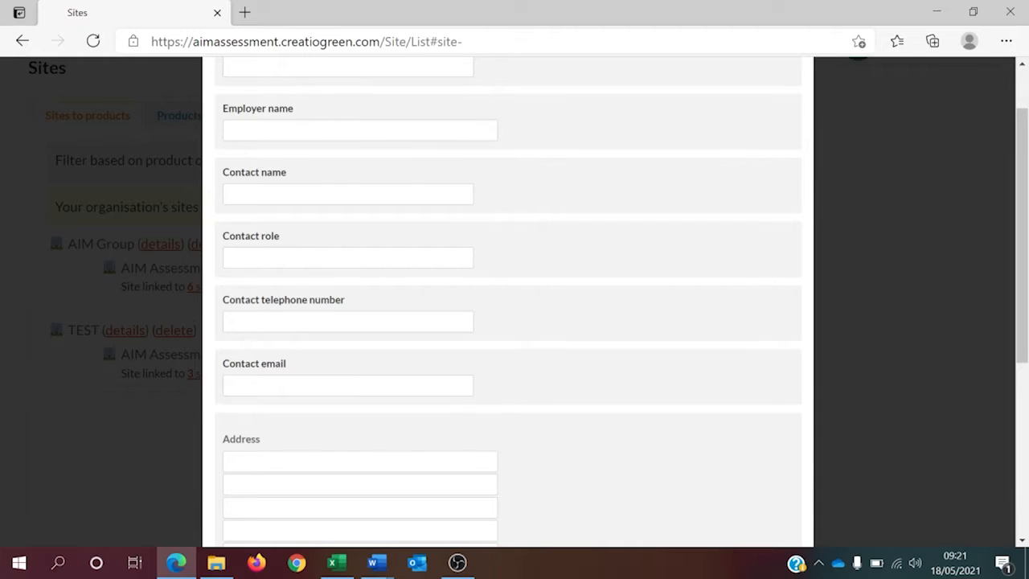
pyautogui.scroll(-1, 509, 302)
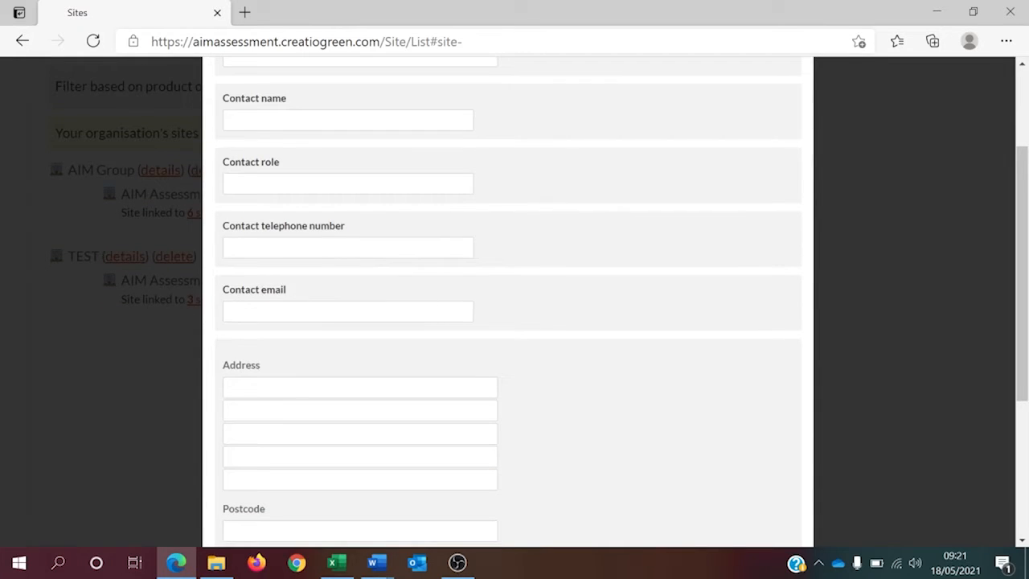
pyautogui.scroll(-3, 568, 395)
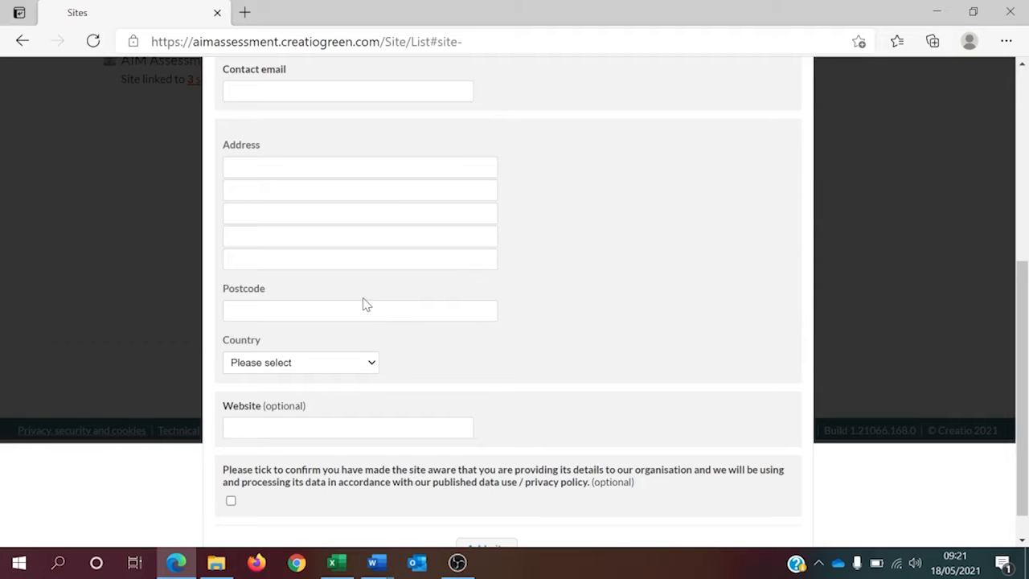
pyautogui.scroll(-1, 363, 303)
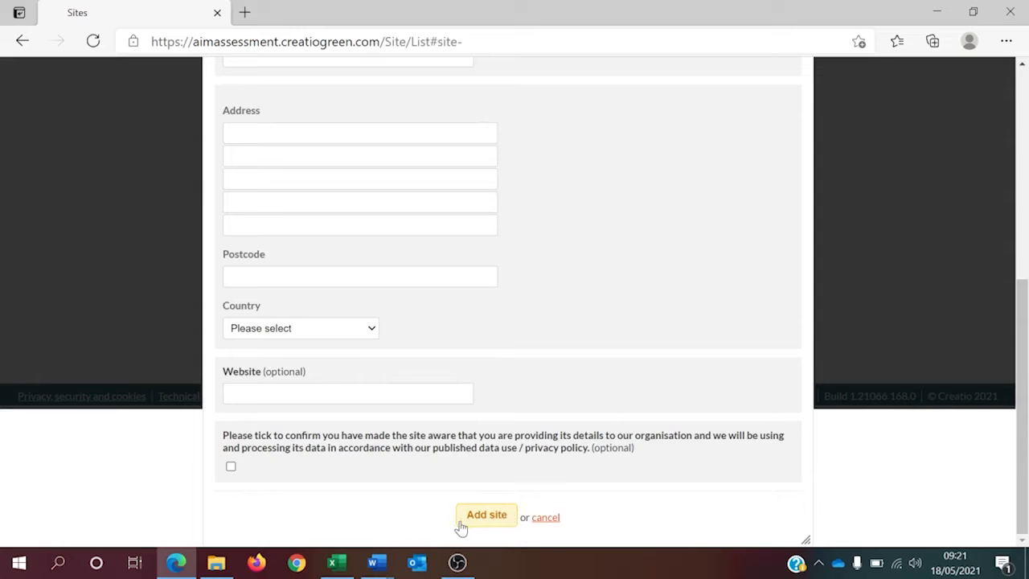
pyautogui.click(546, 520)
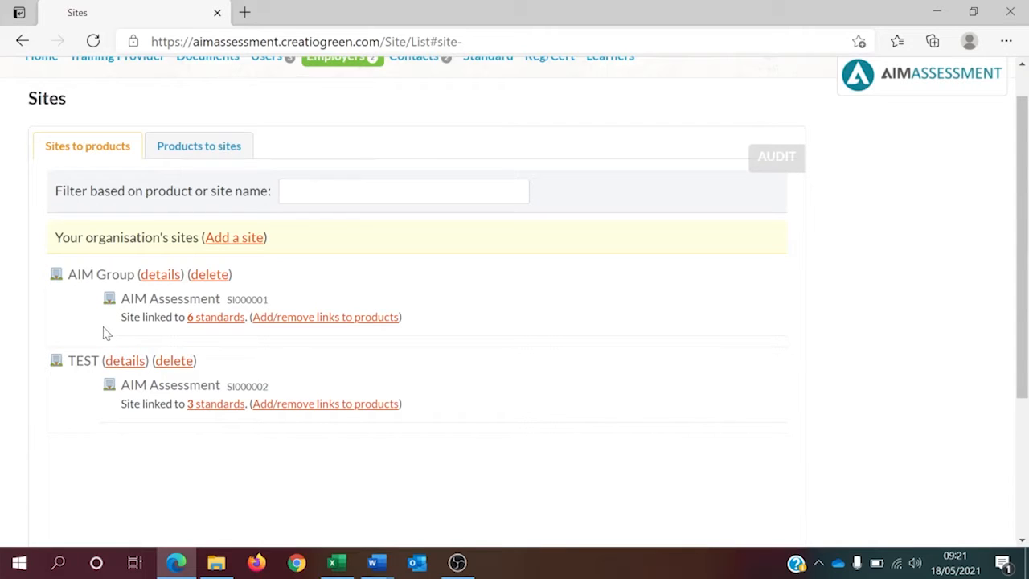
# View the product links for the AIM Group site and close the list without changing them
pyautogui.click(341, 322)
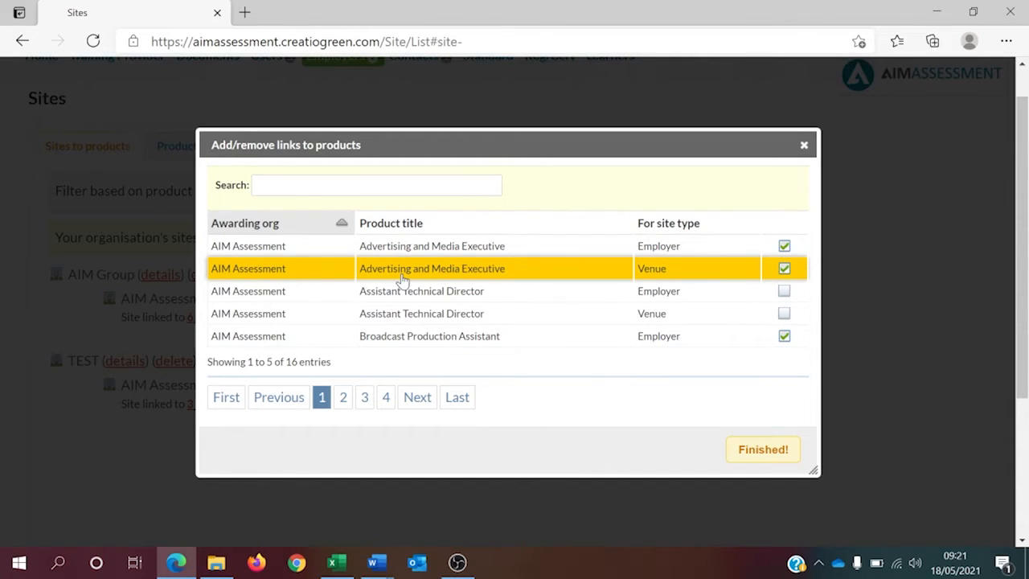
pyautogui.click(766, 452)
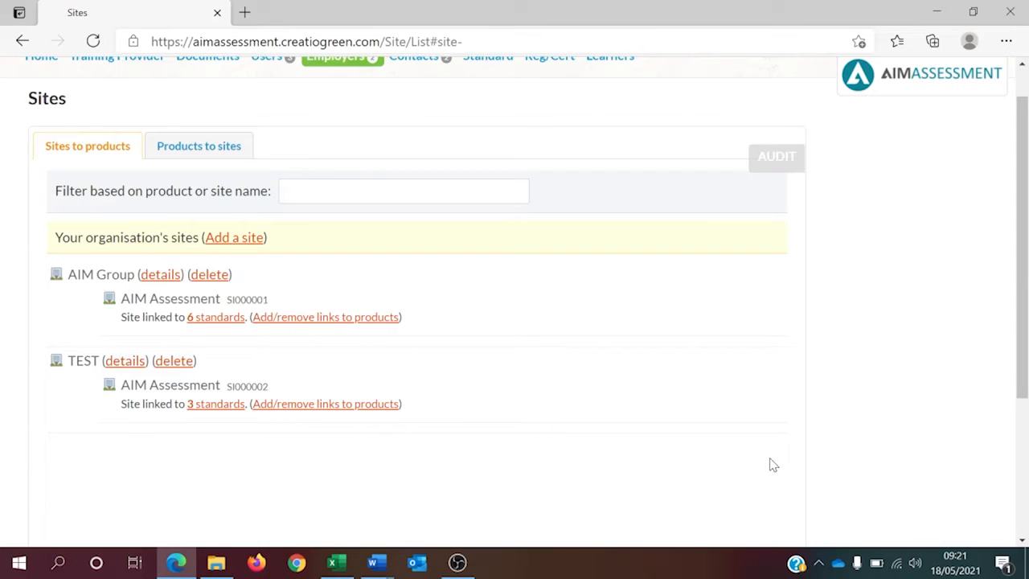
pyautogui.scroll(1, 929, 445)
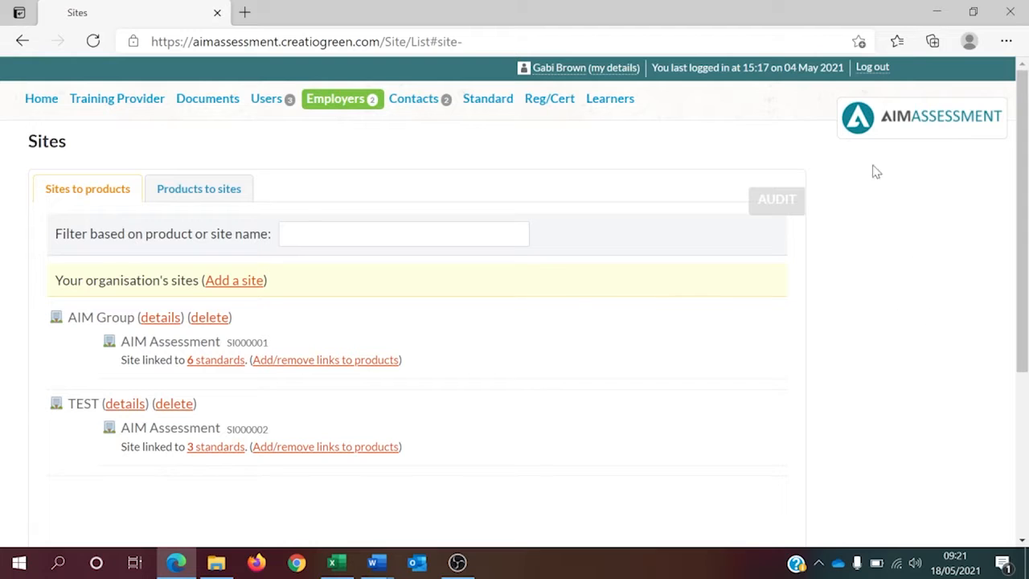
# Open the learner data upload page and view its documentation on the required CSV format
pyautogui.click(615, 106)
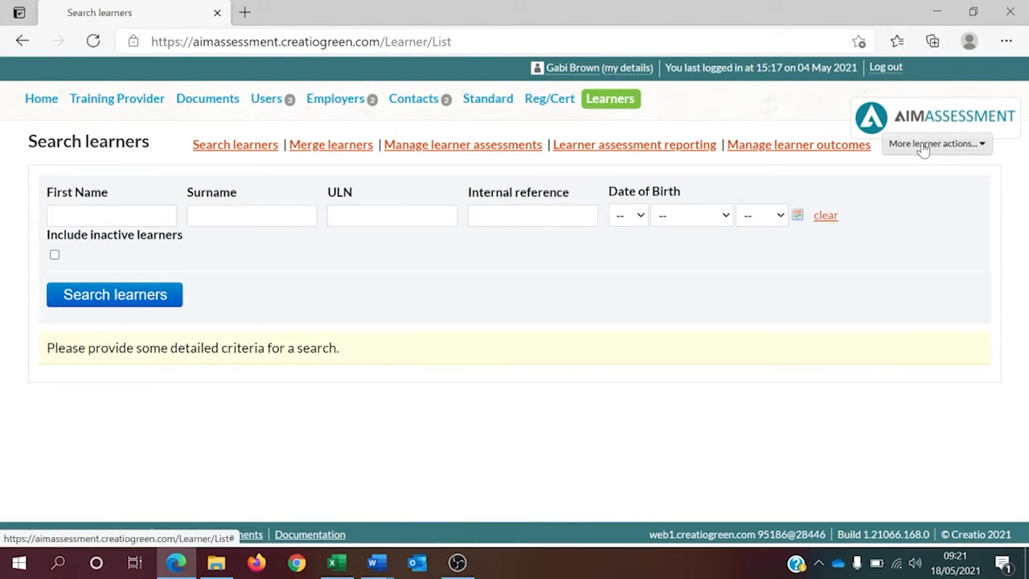
pyautogui.click(923, 146)
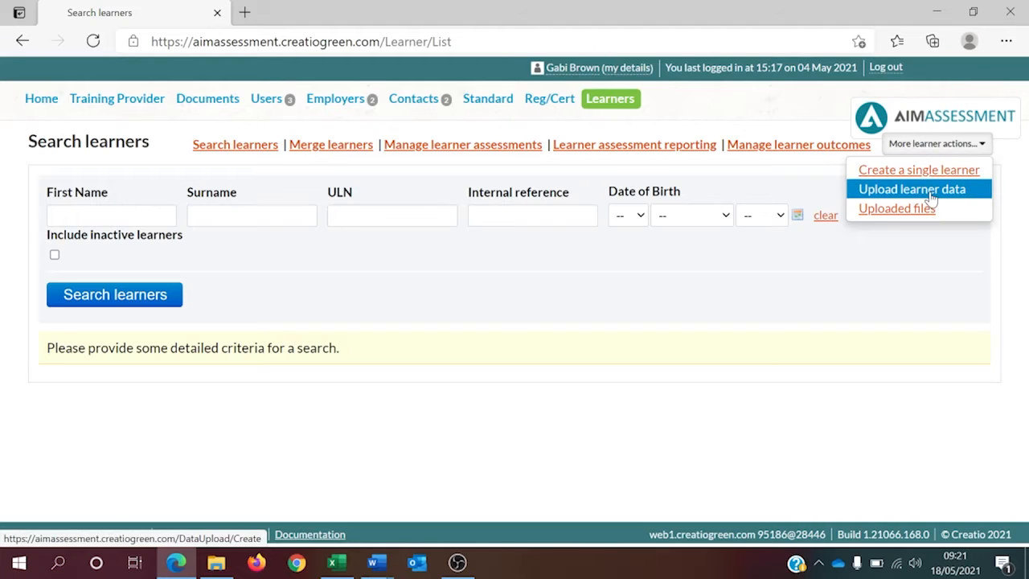
pyautogui.click(931, 194)
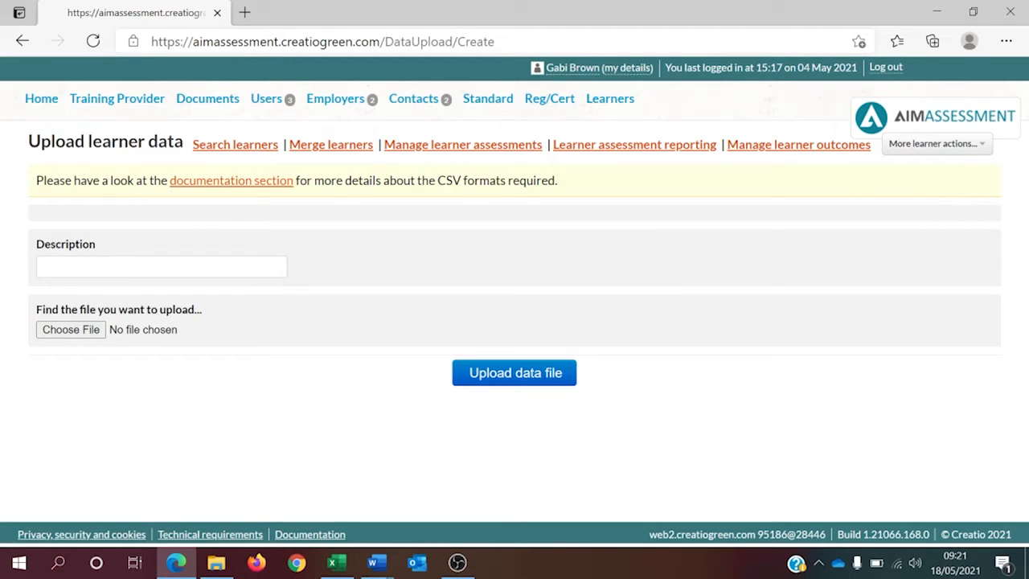
pyautogui.click(227, 186)
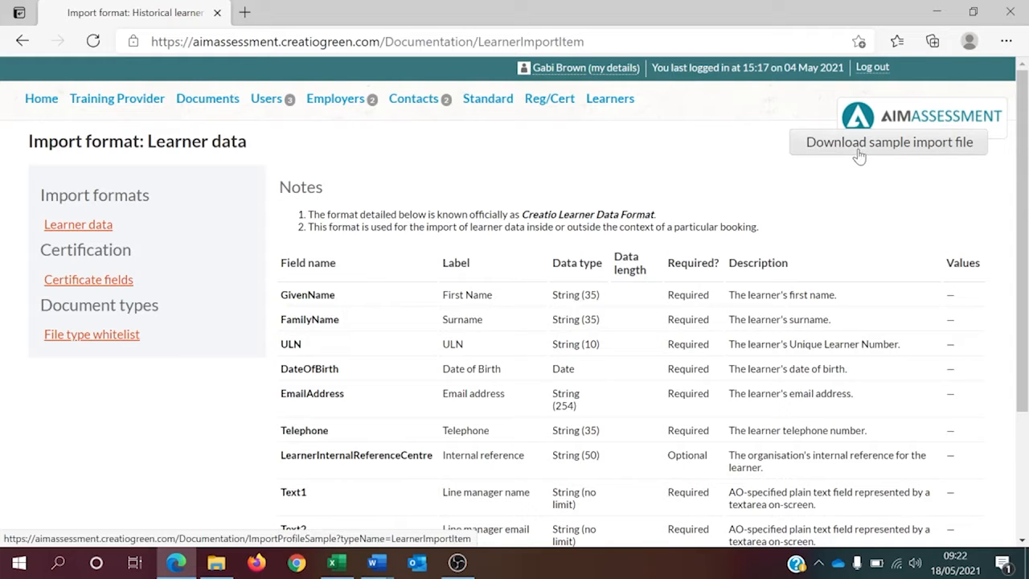
# Switch to Excel to view the sample learner data sheet, and return to the browser's learner search page
pyautogui.click(332, 563)
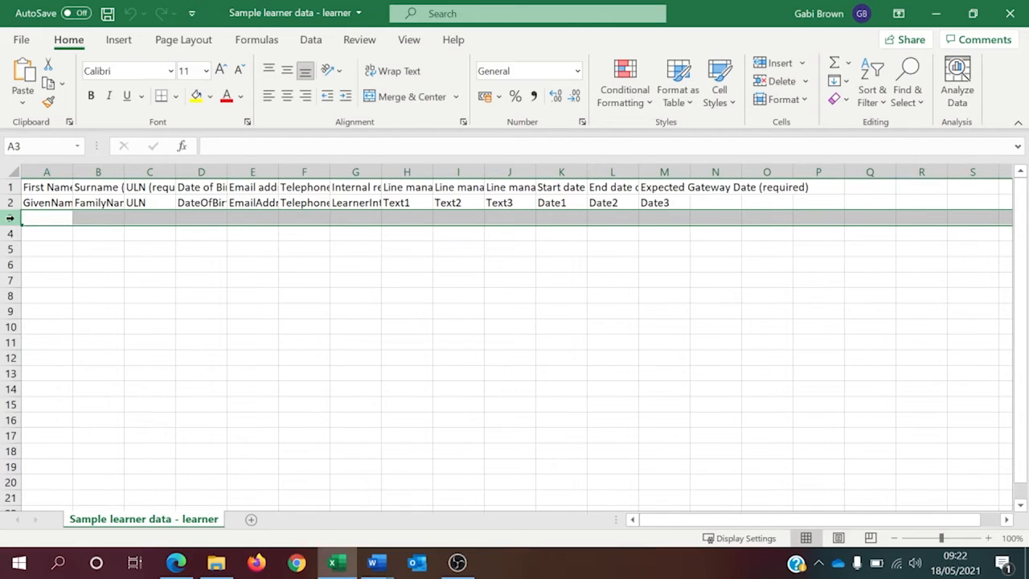
pyautogui.click(936, 13)
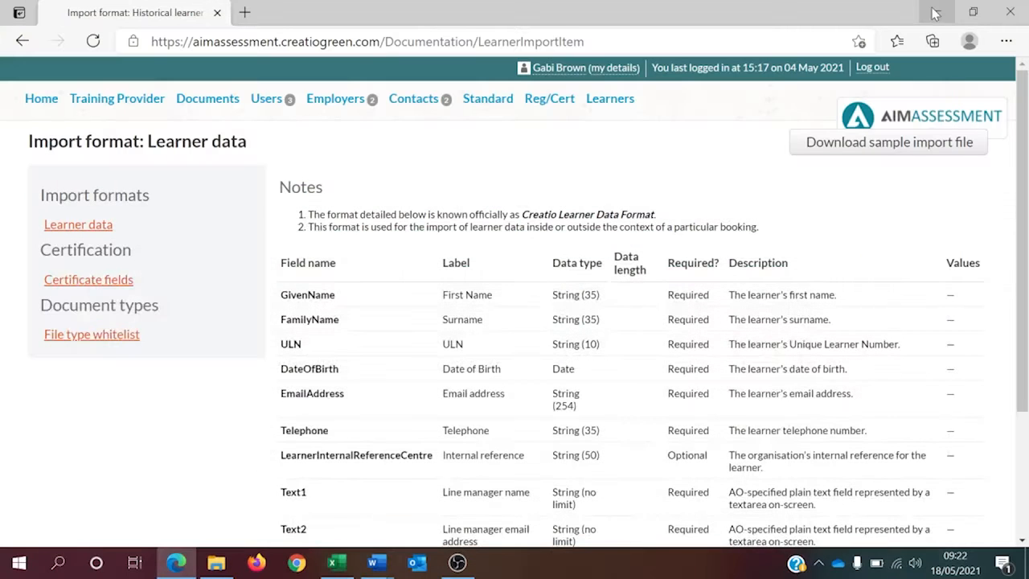
pyautogui.click(610, 105)
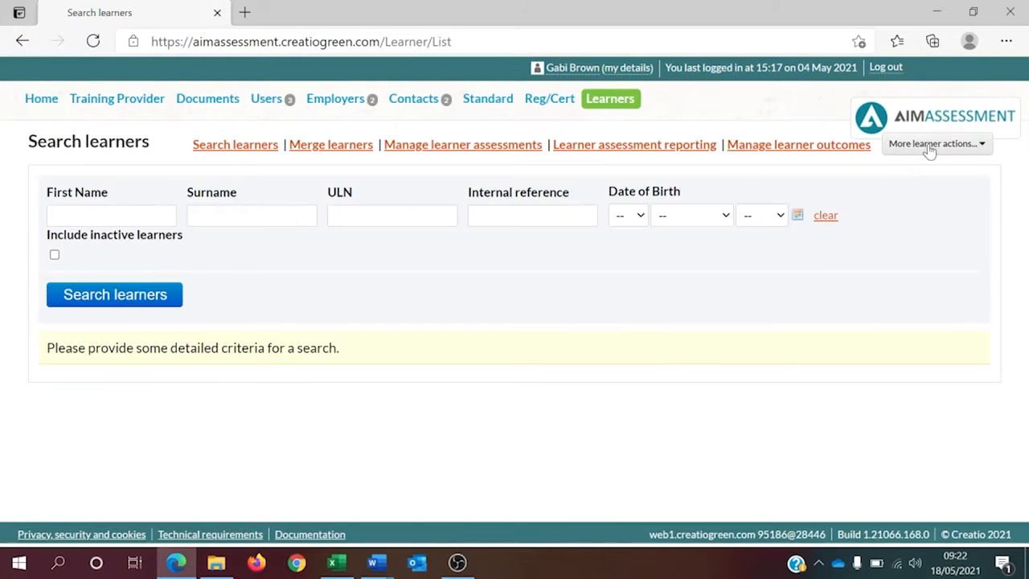
# View the file picker on the learner data upload page without choosing a file, and view the list of previously uploaded files
pyautogui.click(931, 150)
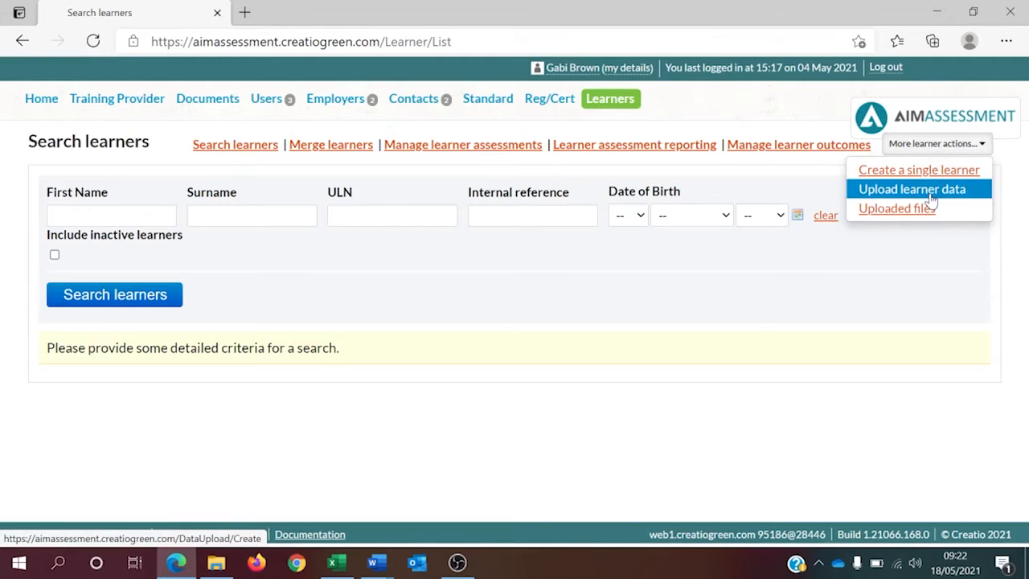
pyautogui.click(931, 192)
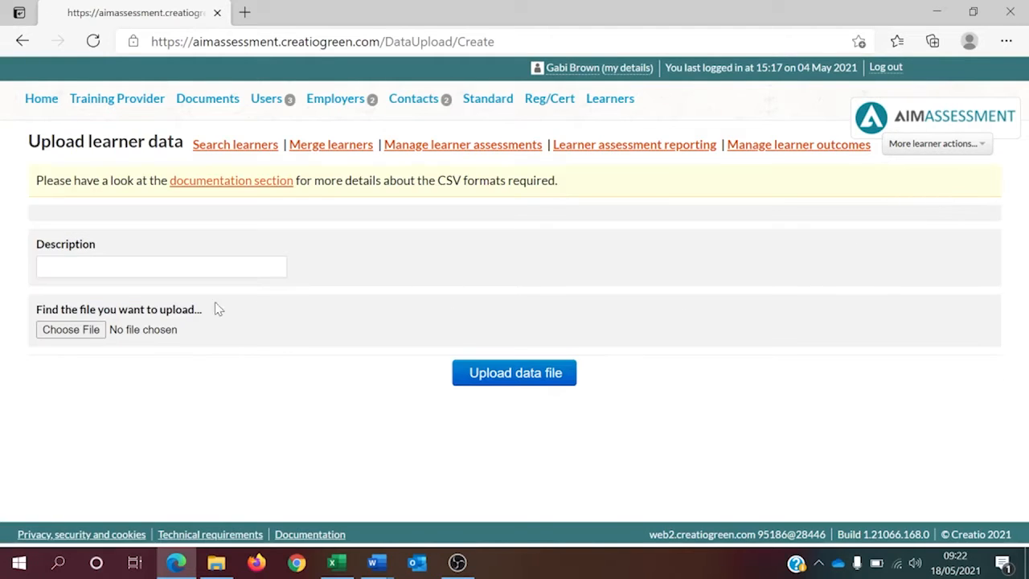
pyautogui.click(54, 331)
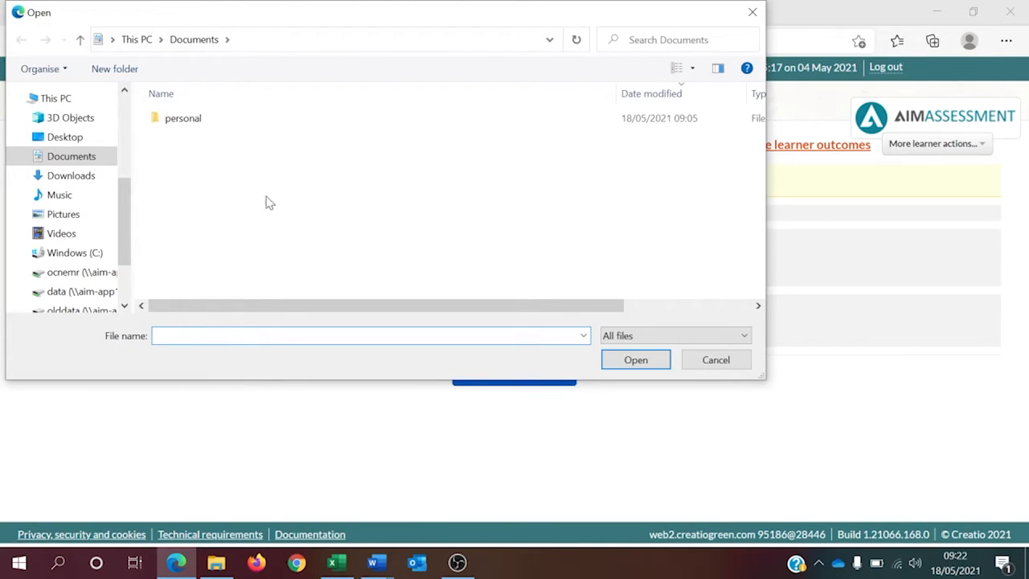
pyautogui.click(735, 361)
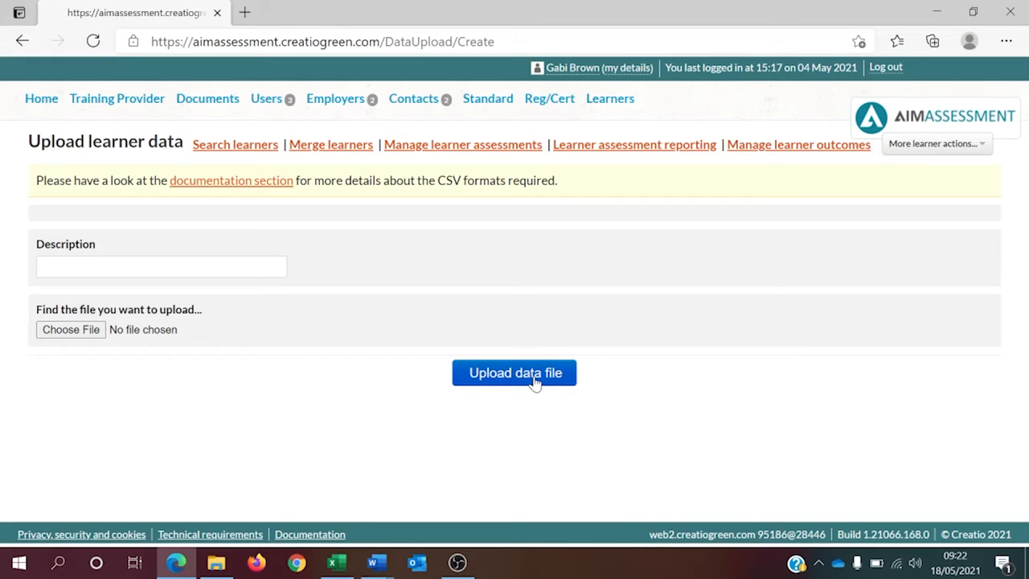
pyautogui.click(945, 152)
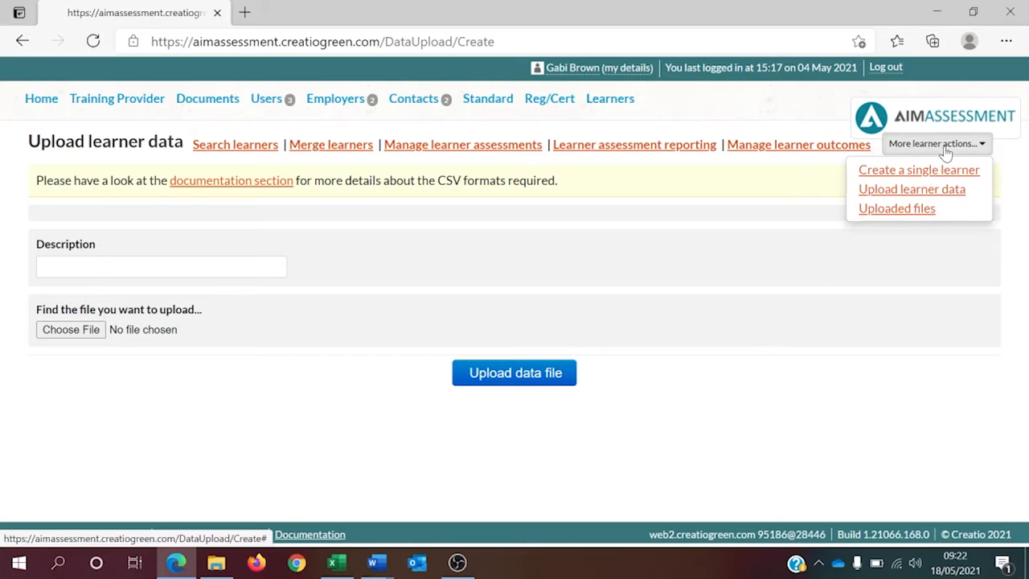
pyautogui.click(901, 210)
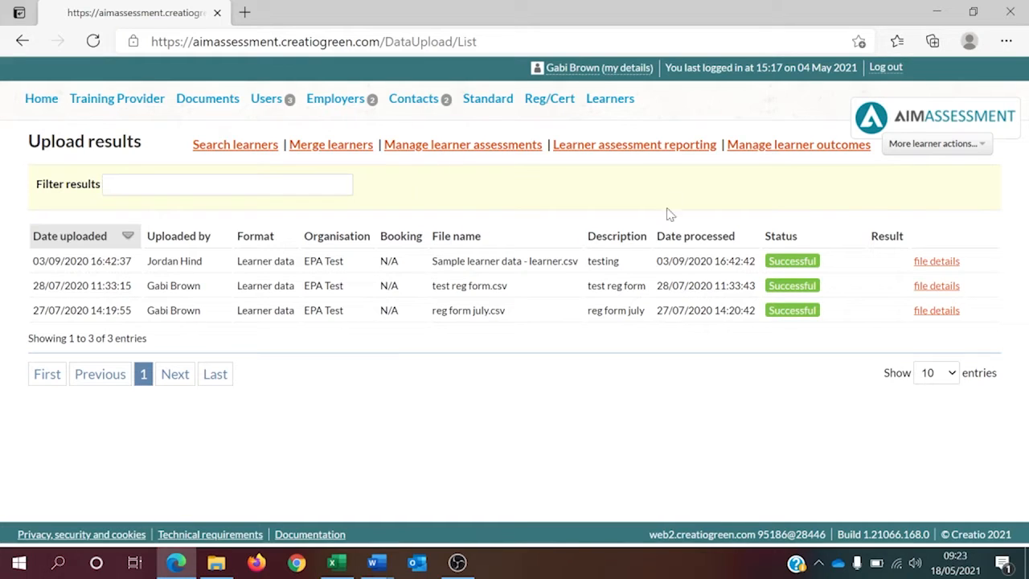
# Start a new booking with the EPA Booking Form and choose Junior Content Producer as its standard
pyautogui.click(552, 106)
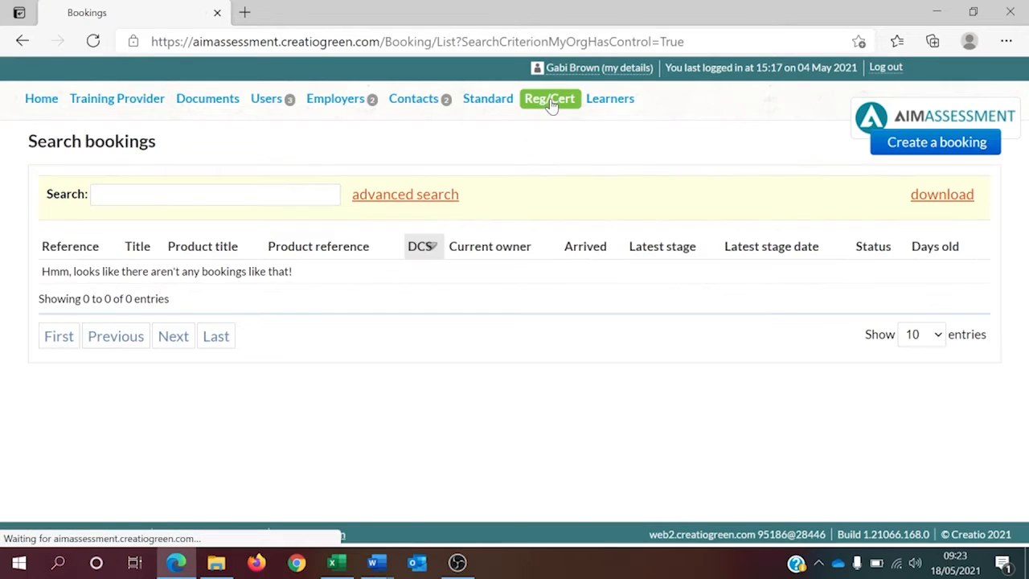
pyautogui.click(904, 148)
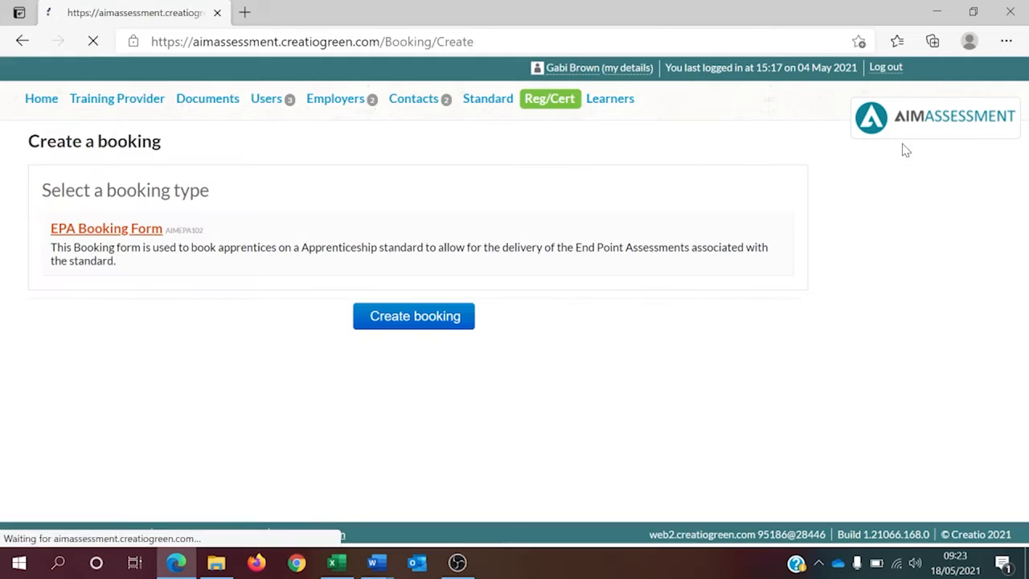
pyautogui.click(117, 231)
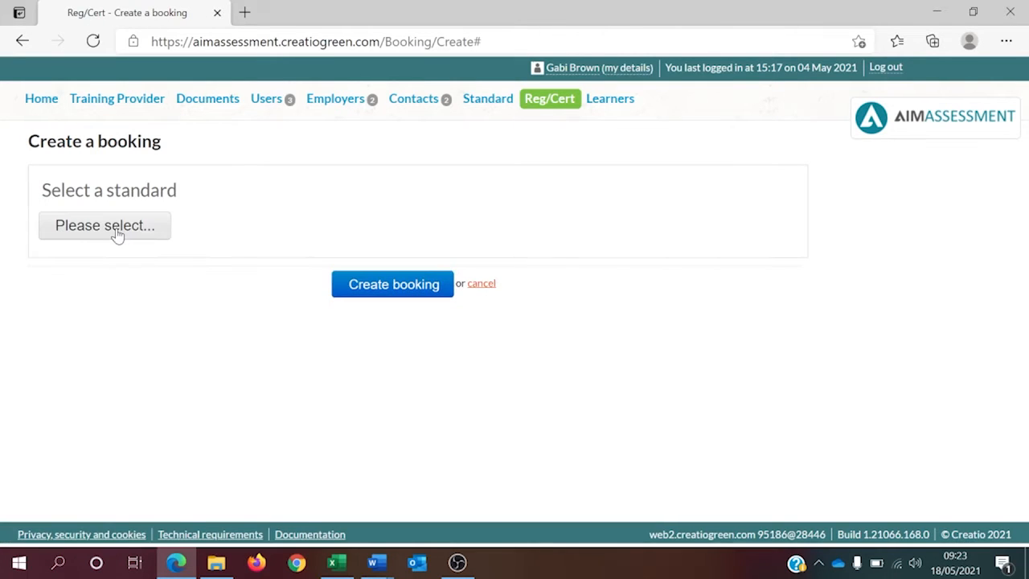
pyautogui.click(118, 231)
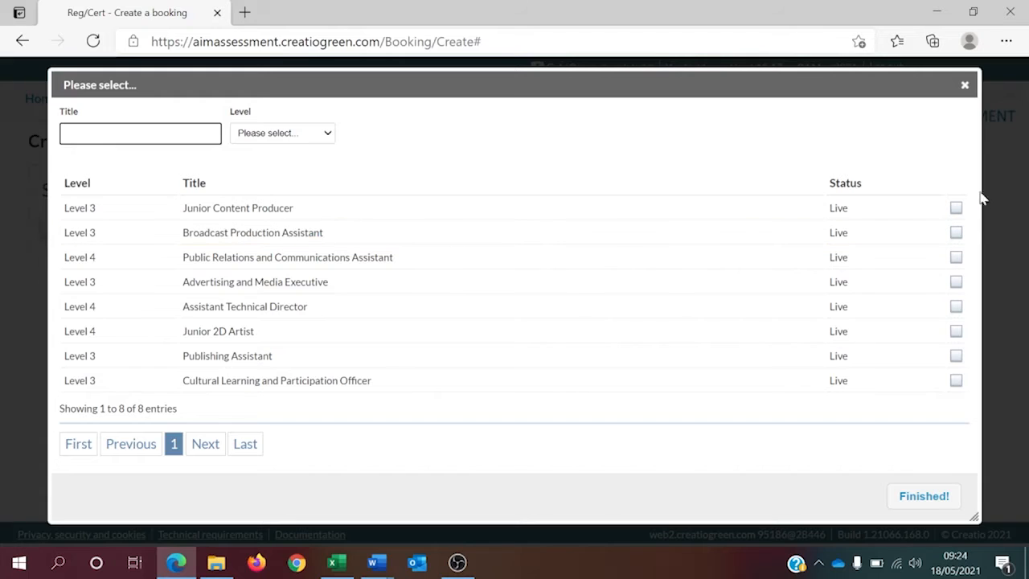
pyautogui.click(957, 209)
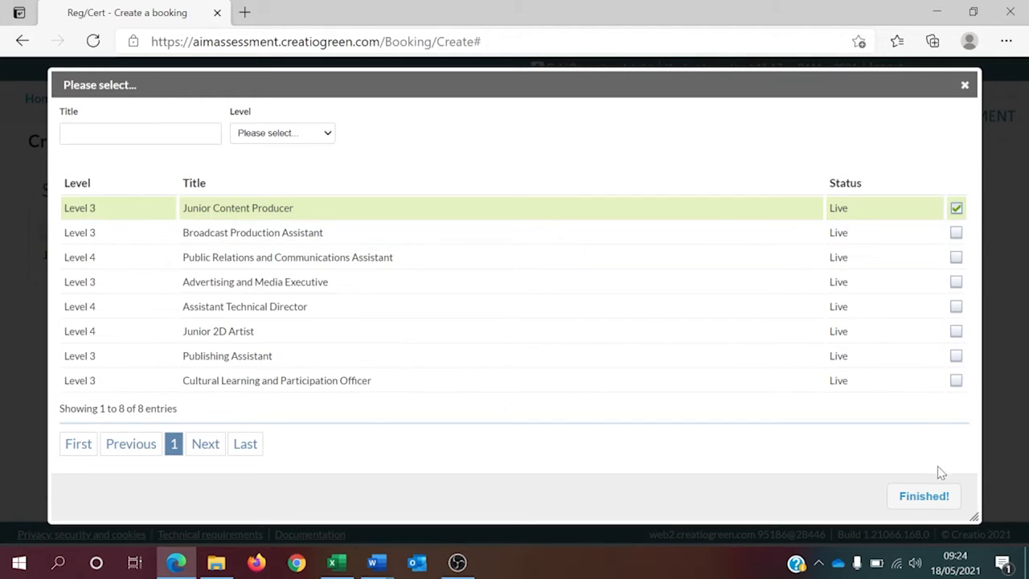
pyautogui.click(921, 500)
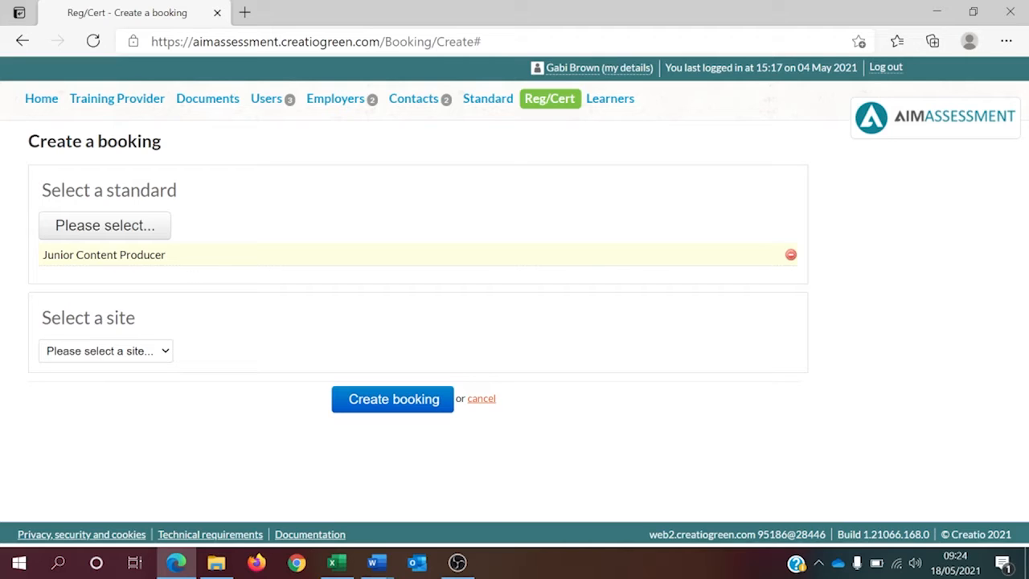
# Set the booking's site to TEST and create the booking
pyautogui.click(160, 351)
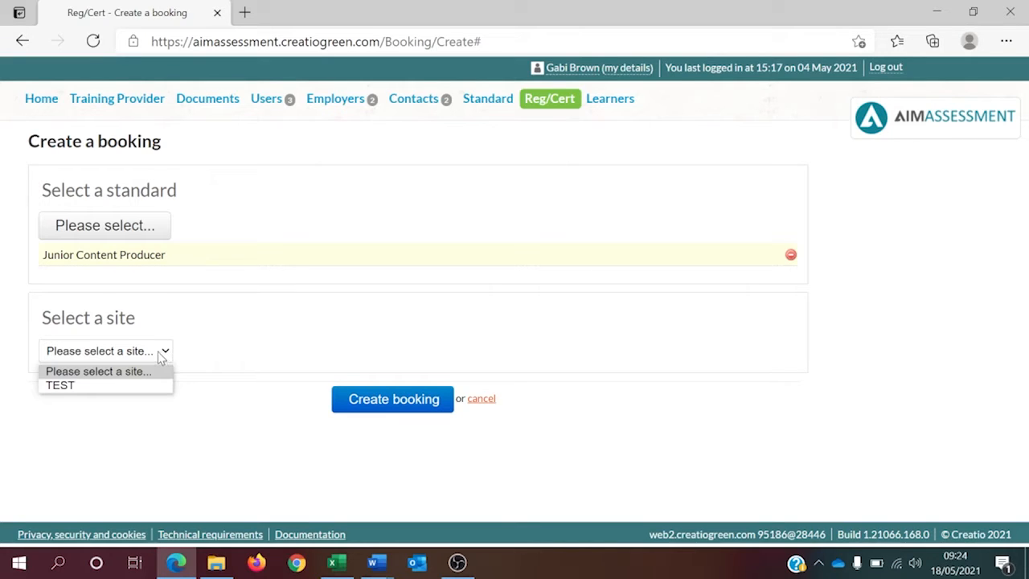
pyautogui.click(79, 386)
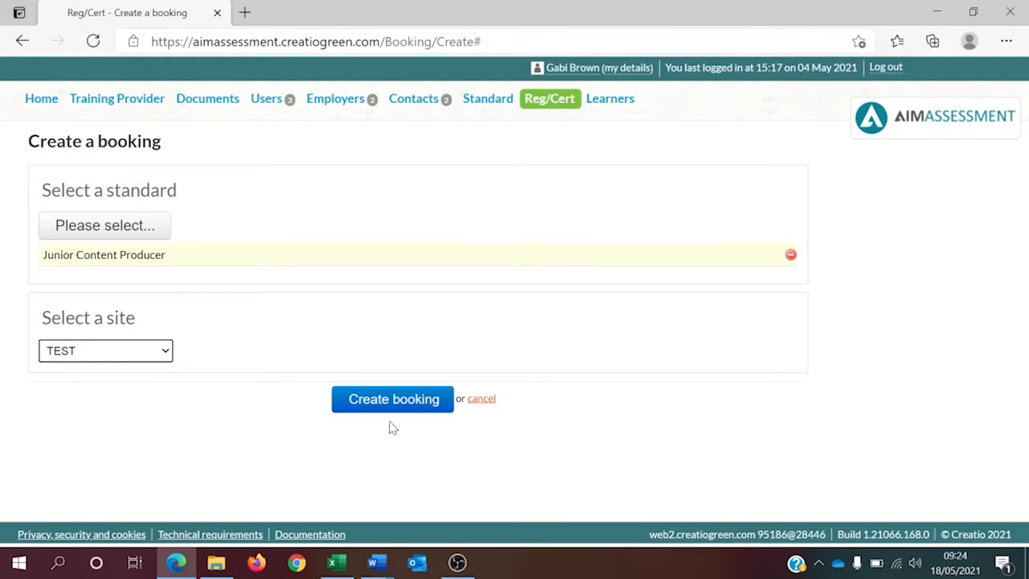
pyautogui.click(375, 400)
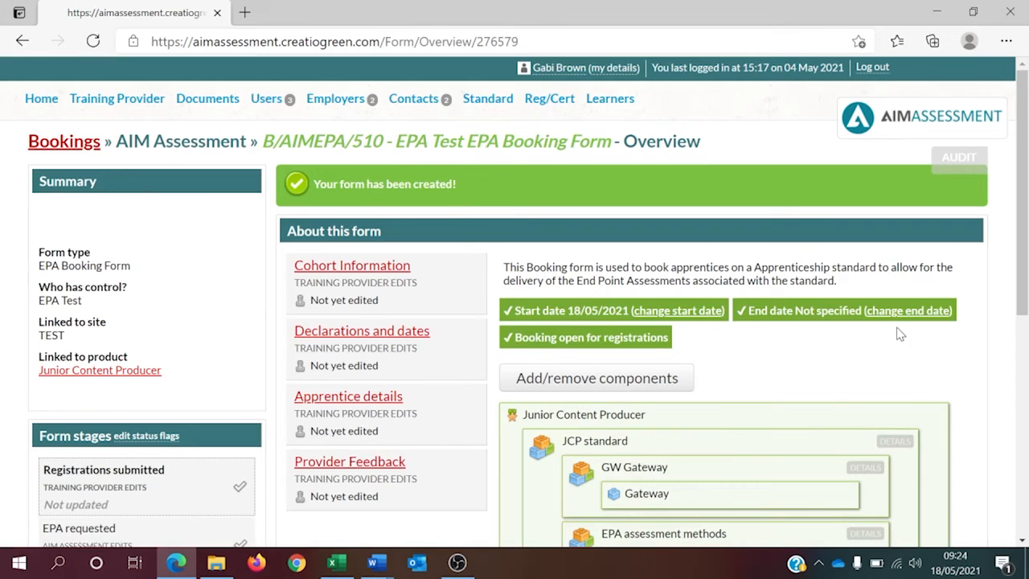
# In the booking's Declarations and dates section, accept both the gateway requirements and certification permission statements, and save the changes
pyautogui.scroll(-3, 898, 336)
pyautogui.scroll(-1, 898, 336)
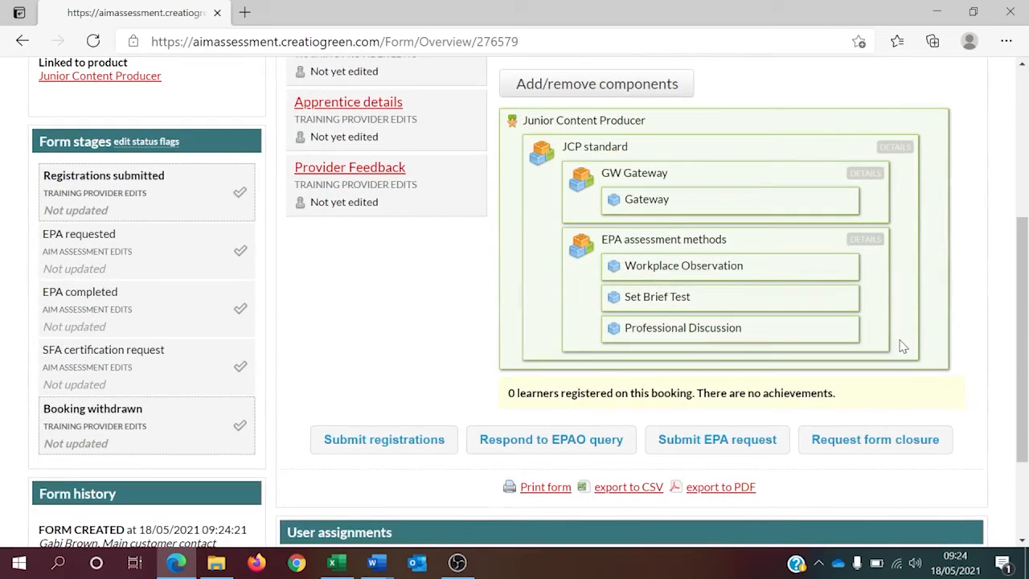
pyautogui.scroll(3, 900, 334)
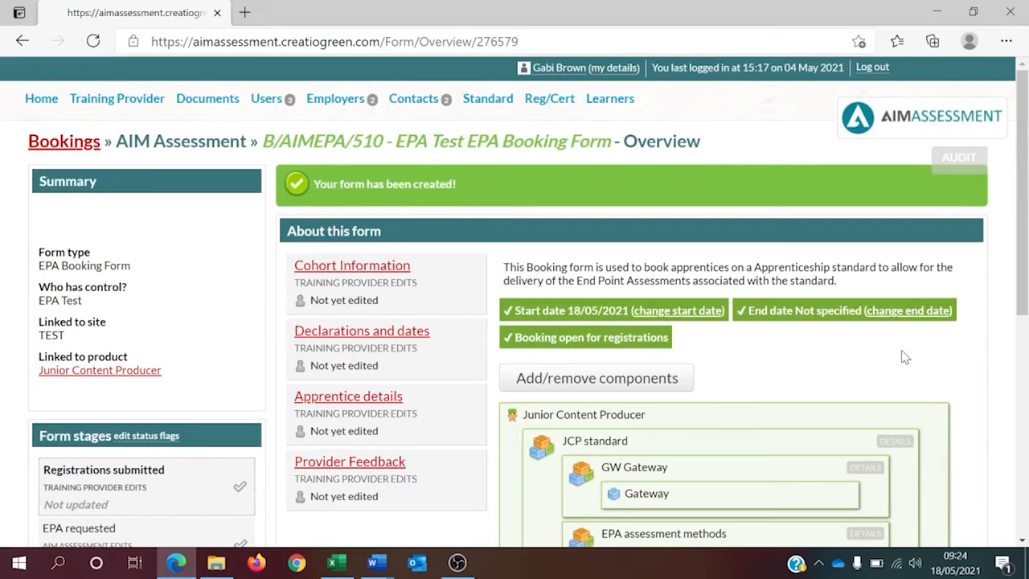
pyautogui.click(386, 338)
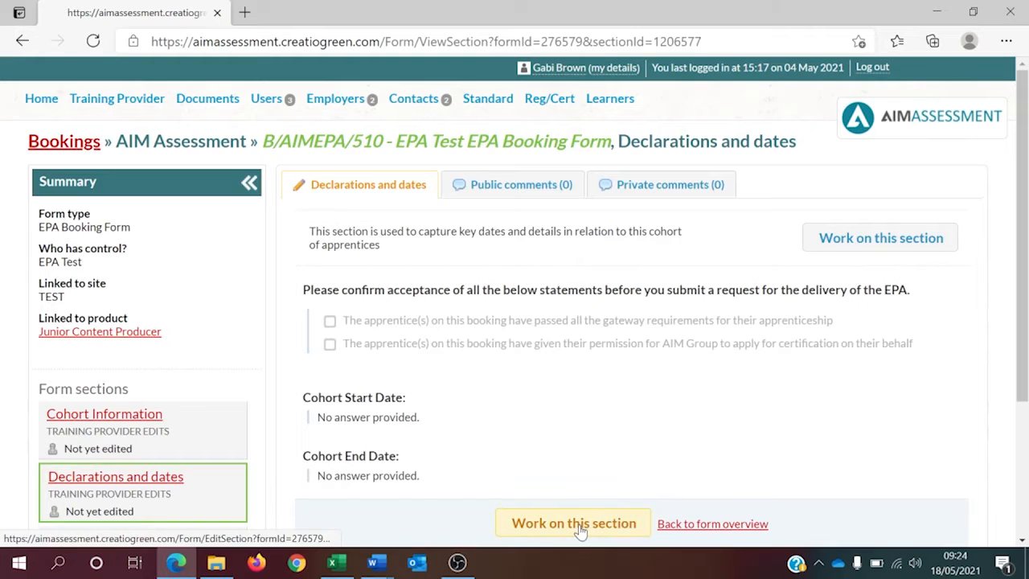
pyautogui.click(579, 524)
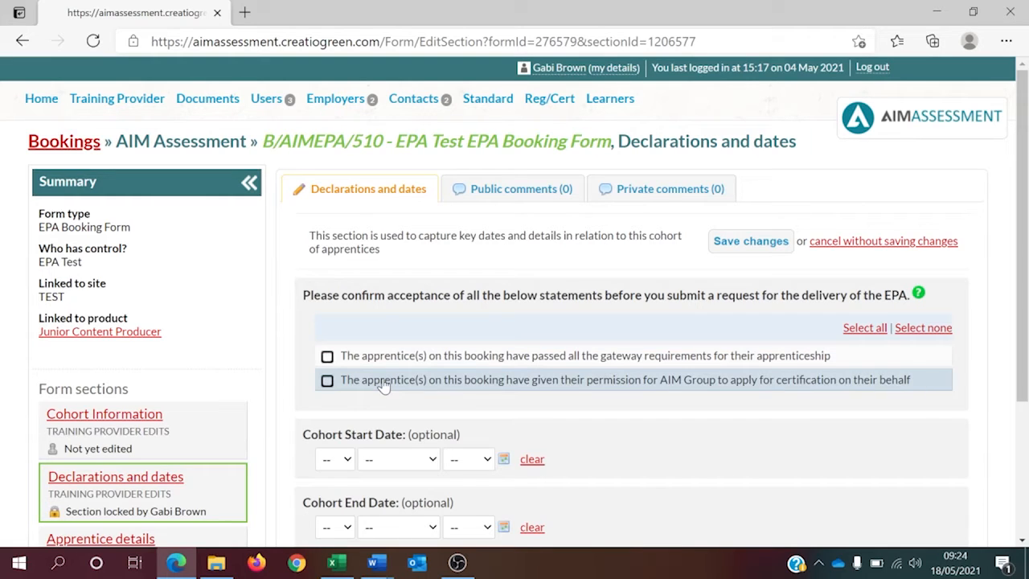
pyautogui.click(327, 356)
pyautogui.click(327, 379)
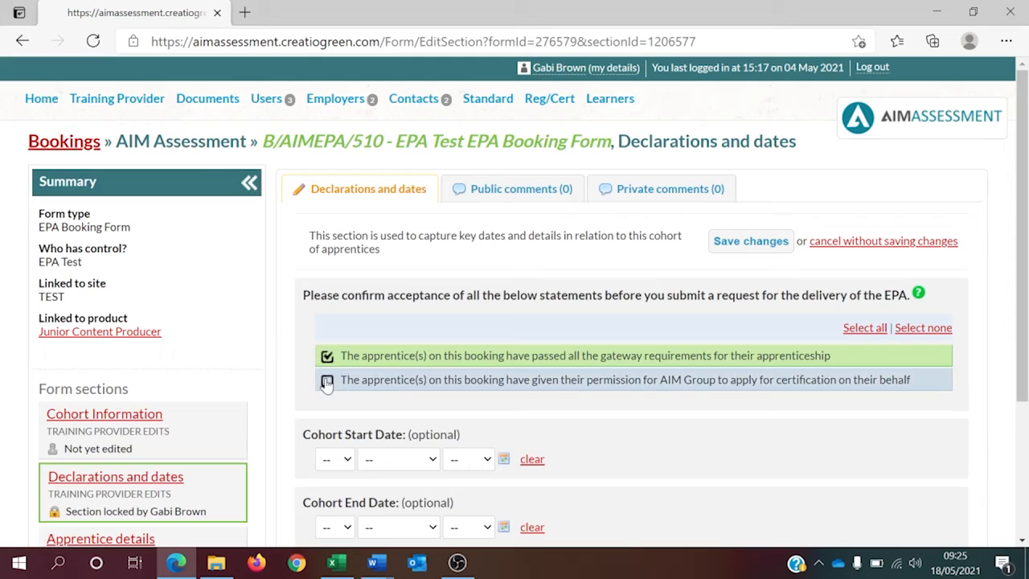
pyautogui.click(750, 239)
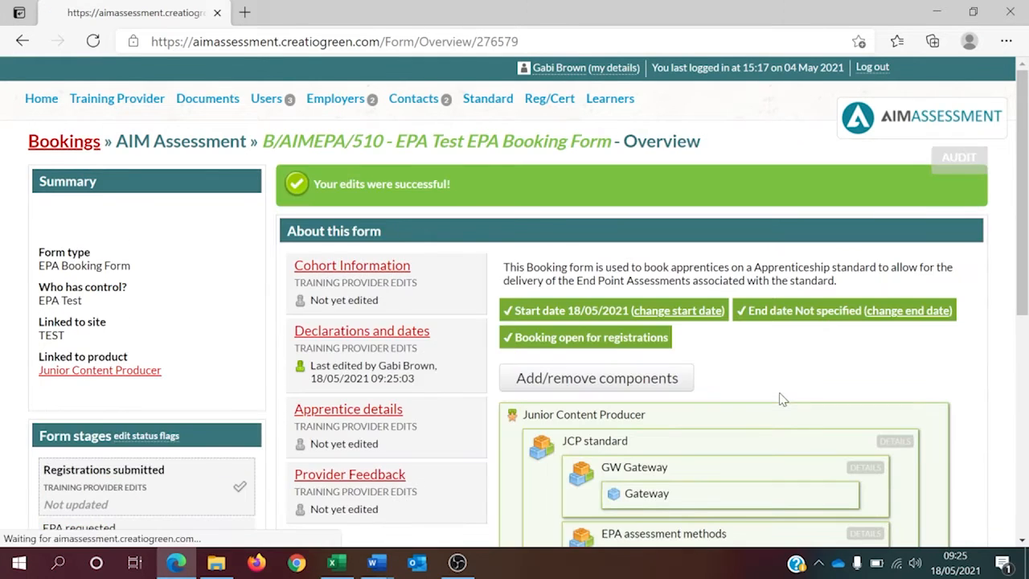
# In the booking's Apprentice details section, find an existing learner by first name, add the learner to the booking and finish the section
pyautogui.scroll(-2, 818, 343)
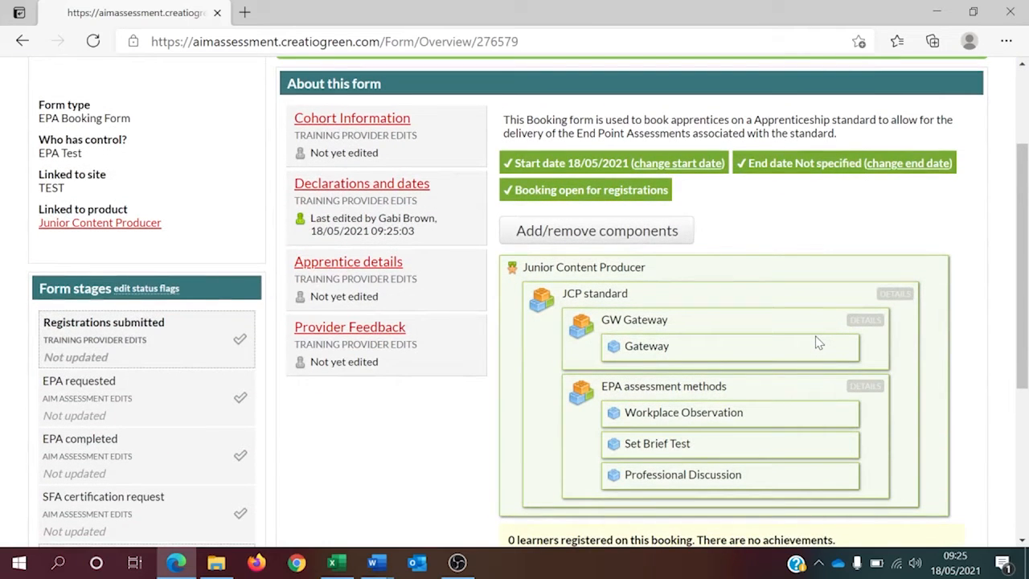
pyautogui.click(354, 262)
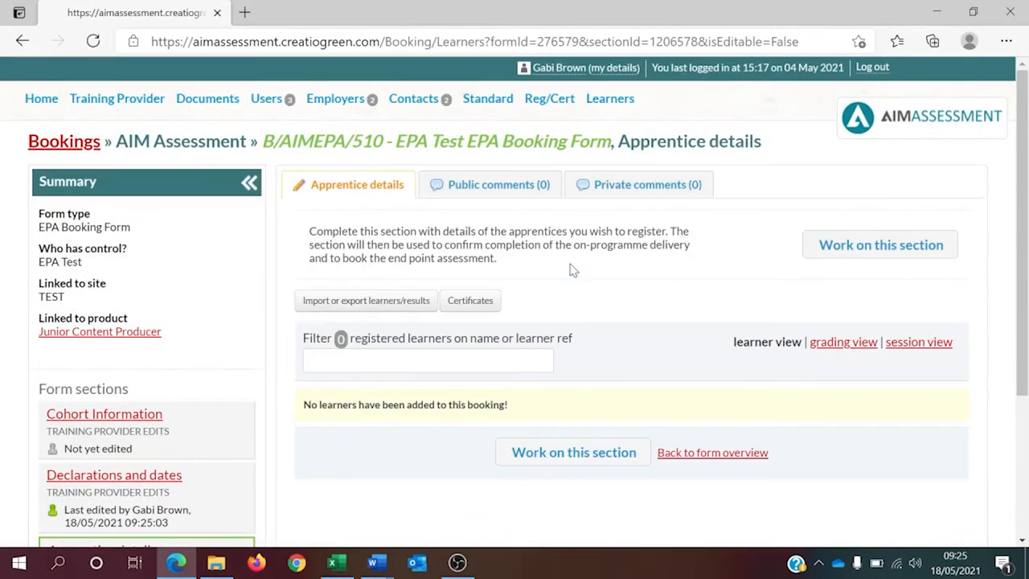
pyautogui.click(537, 455)
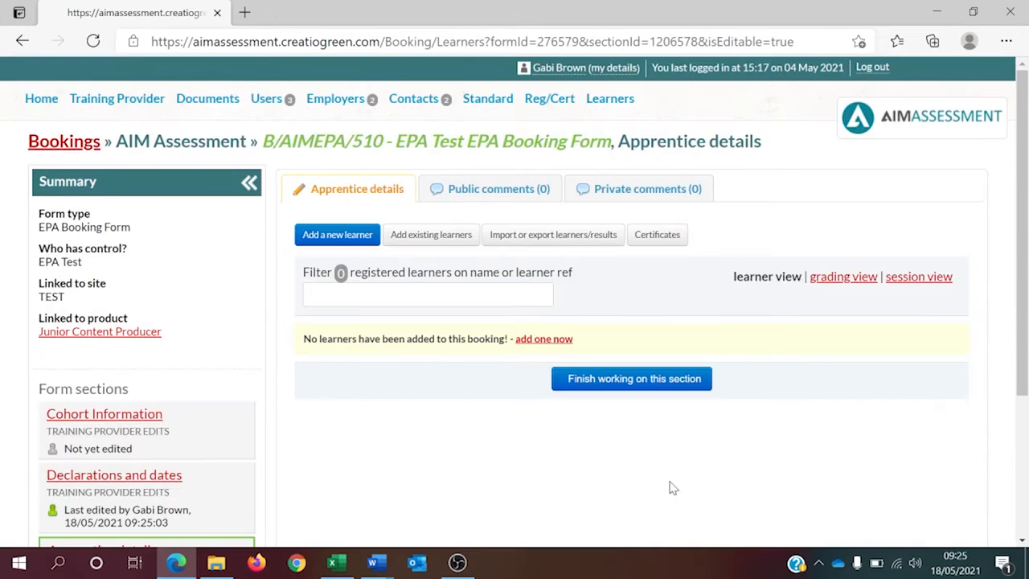
pyautogui.click(427, 237)
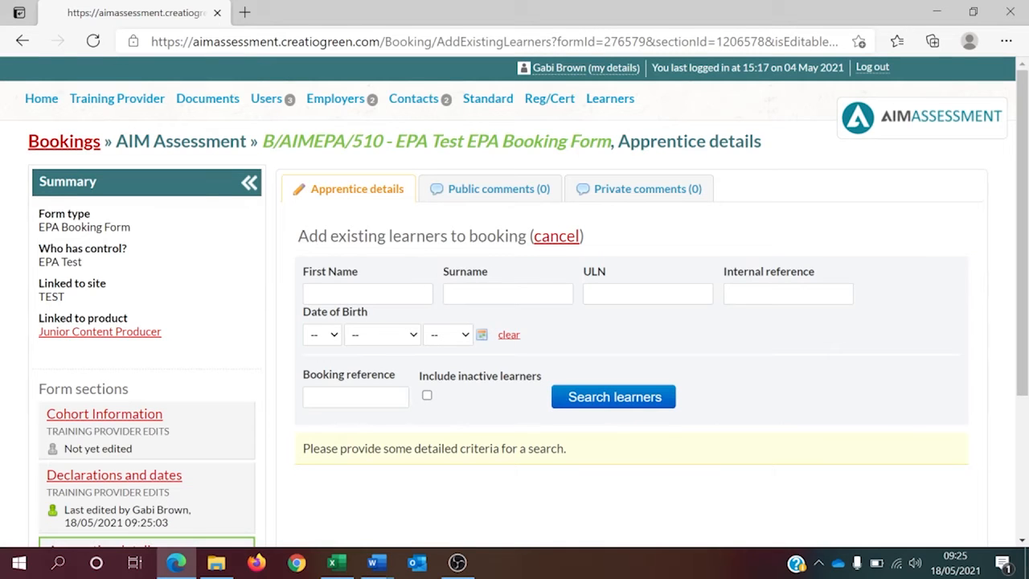
pyautogui.click(410, 295)
pyautogui.write('oscar')
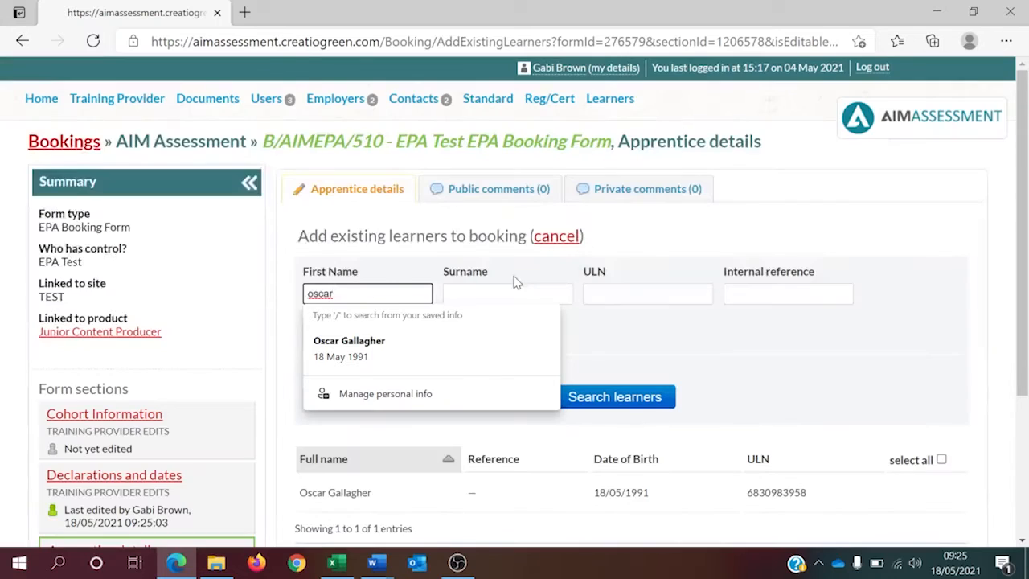
pyautogui.click(756, 495)
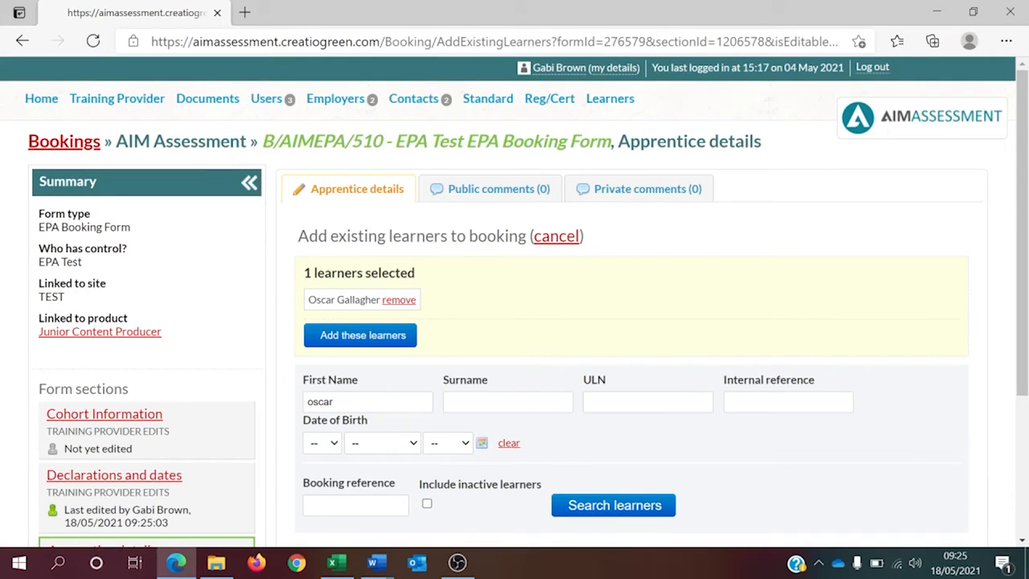
pyautogui.click(389, 341)
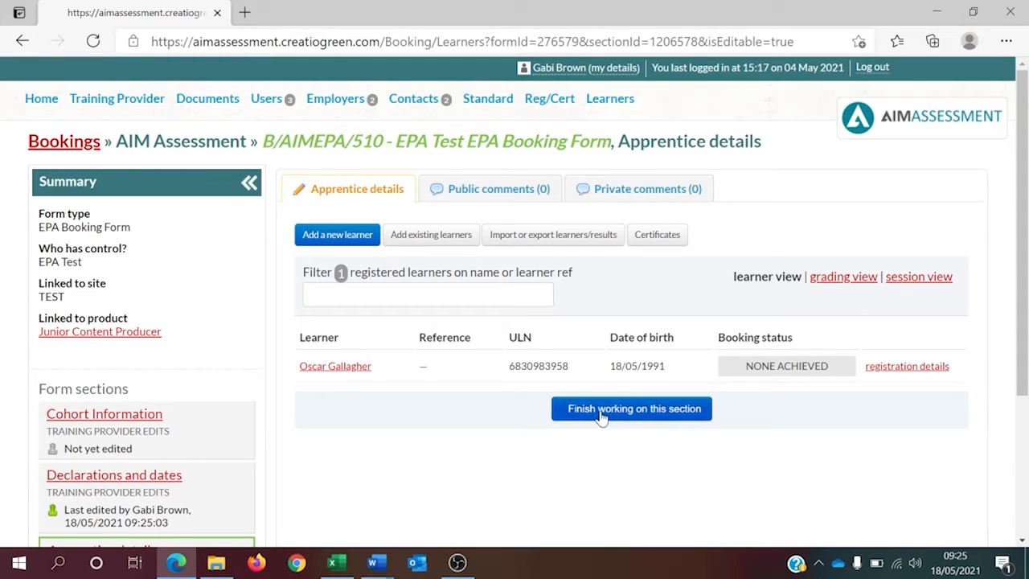
pyautogui.click(645, 411)
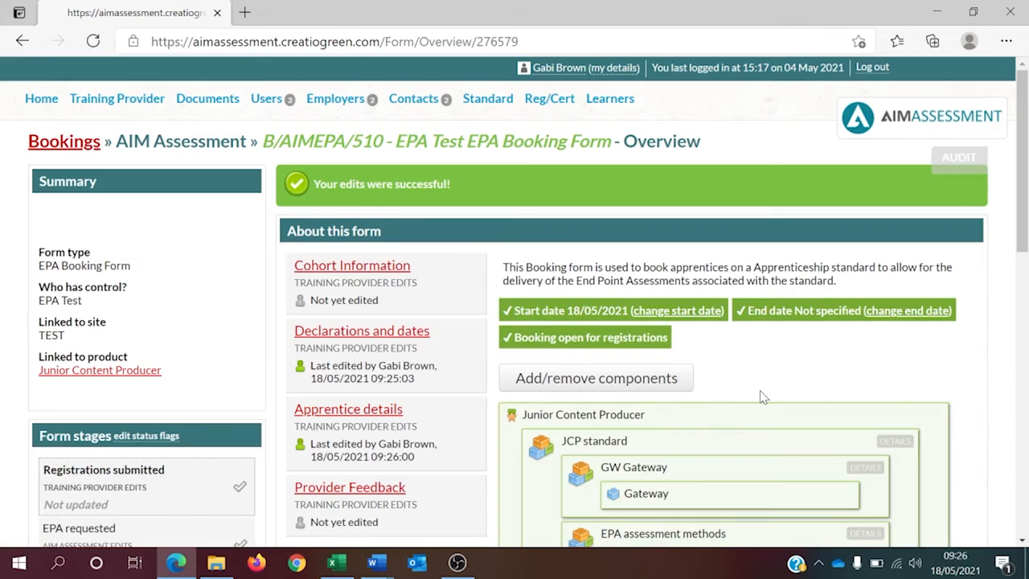
# Submit the registrations for the booking from its form overview
pyautogui.scroll(-3, 762, 395)
pyautogui.scroll(-5, 762, 395)
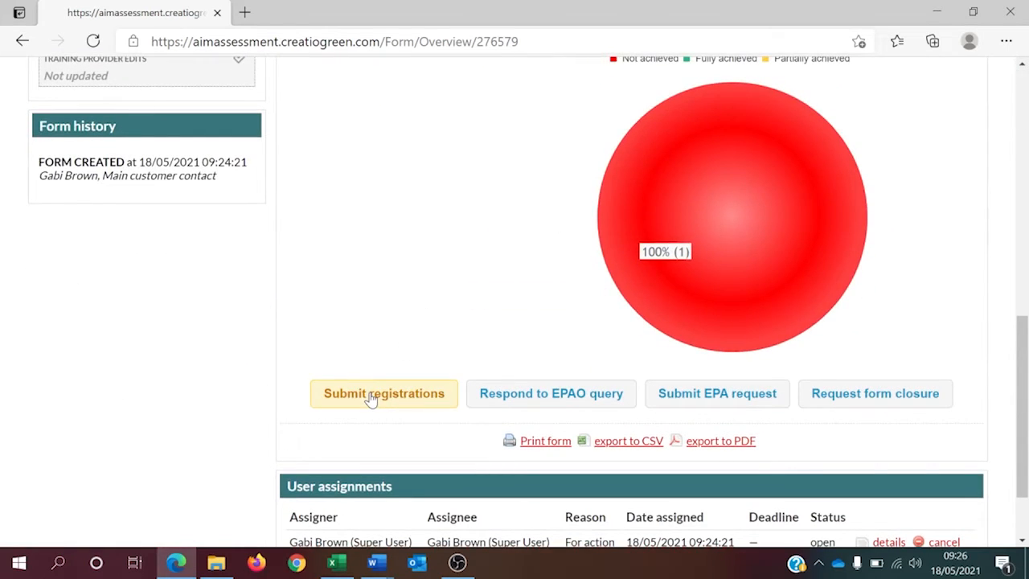
pyautogui.click(371, 398)
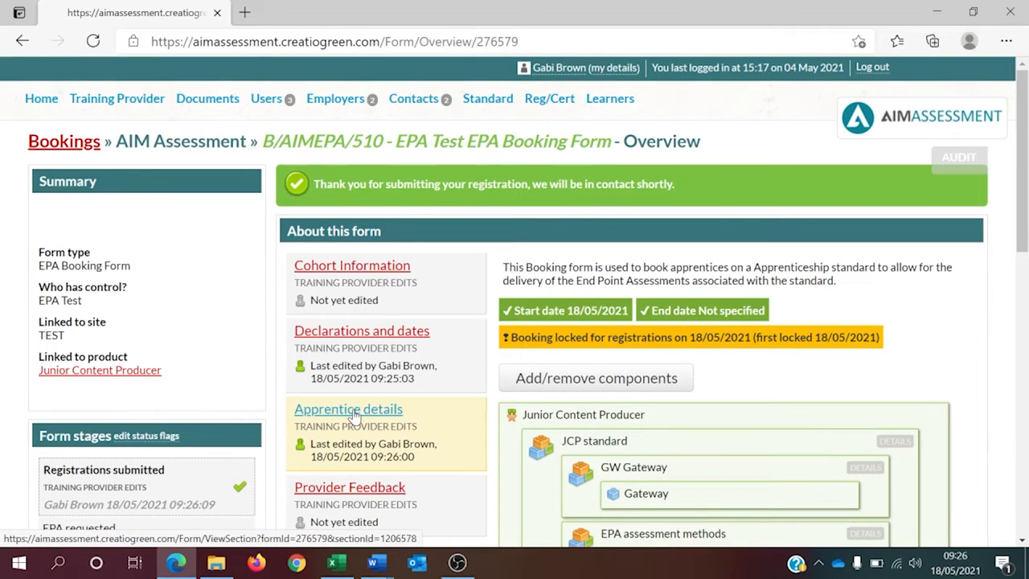
# Open the booking's Apprentice details section for editing, start a session in the session view and name it "workplace observation"
pyautogui.click(354, 414)
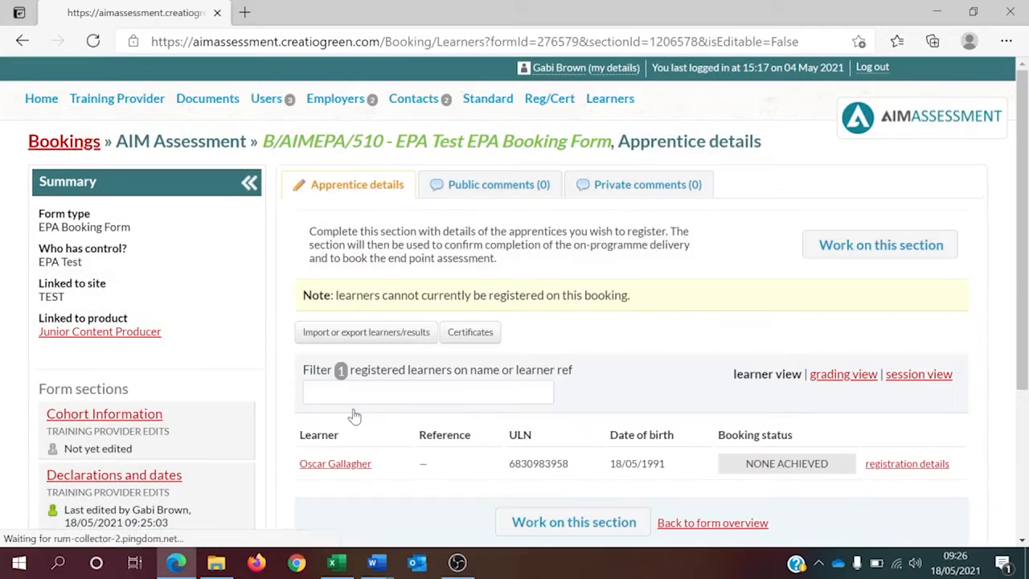
pyautogui.click(574, 521)
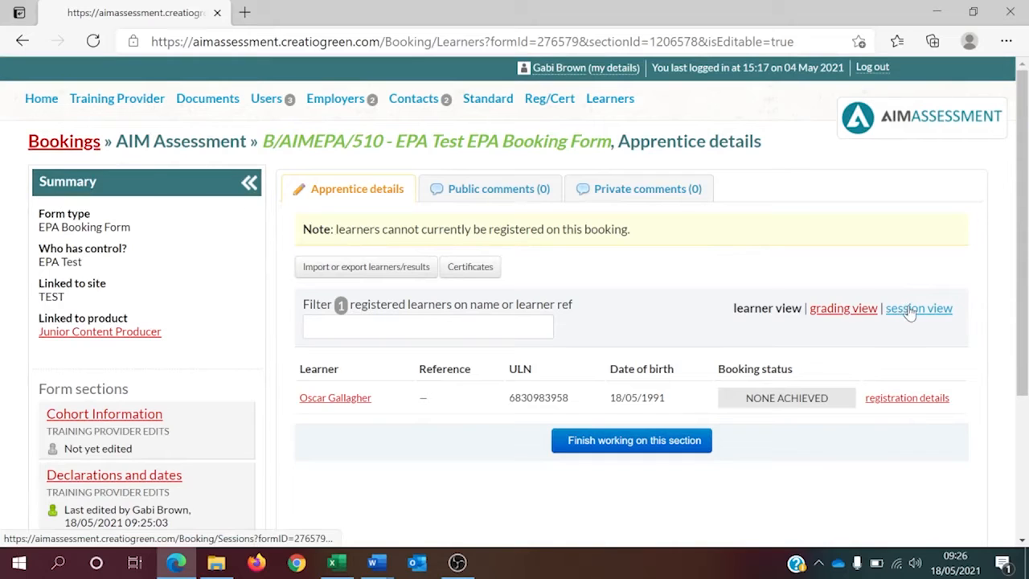
pyautogui.click(914, 310)
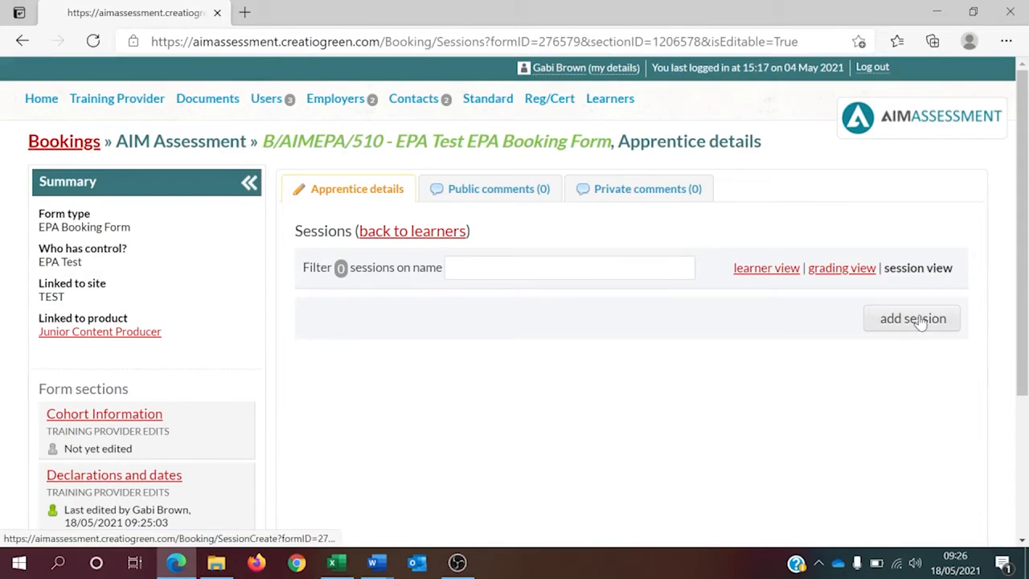
pyautogui.click(921, 319)
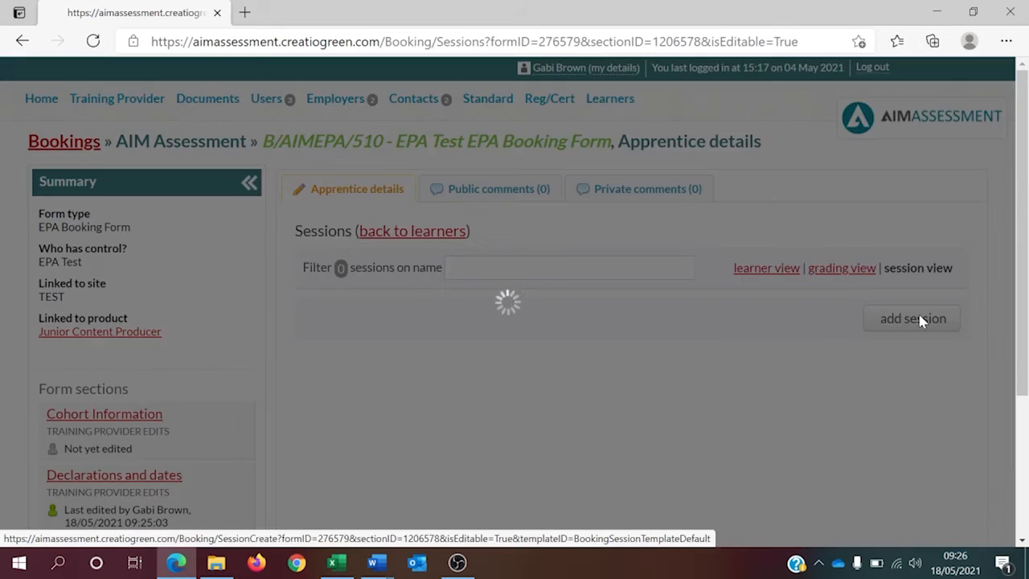
pyautogui.scroll(-1, 923, 374)
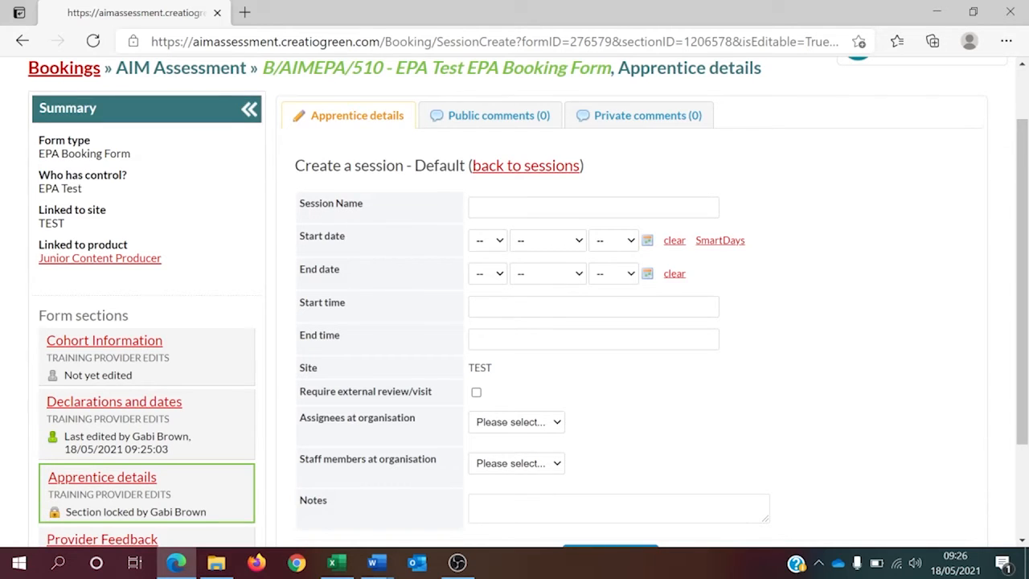
pyautogui.click(495, 207)
pyautogui.write('workplace observation')
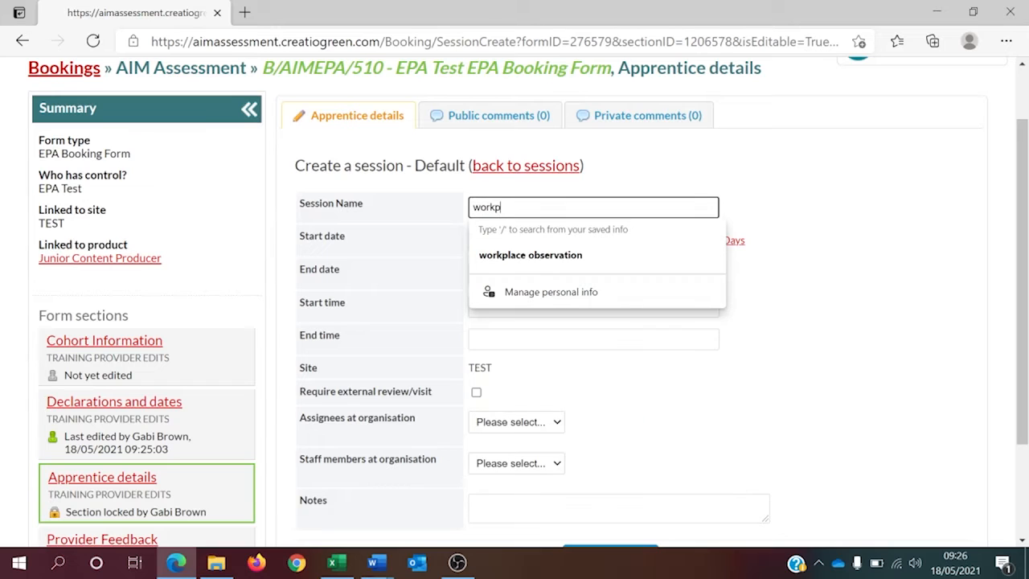
pyautogui.click(544, 255)
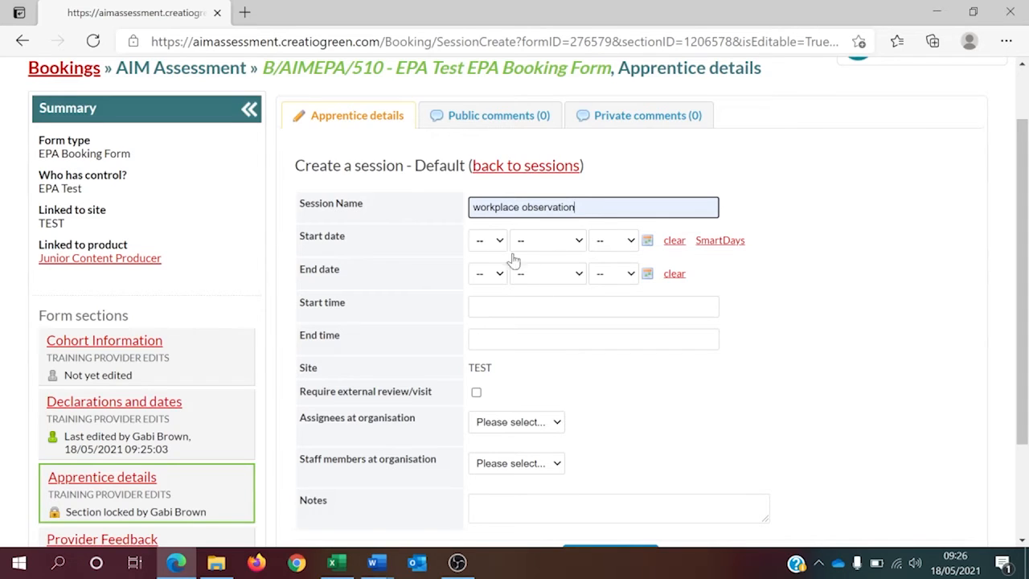
# Set the session's start date to 25/05/2021 from the available SmartDays
pyautogui.click(709, 242)
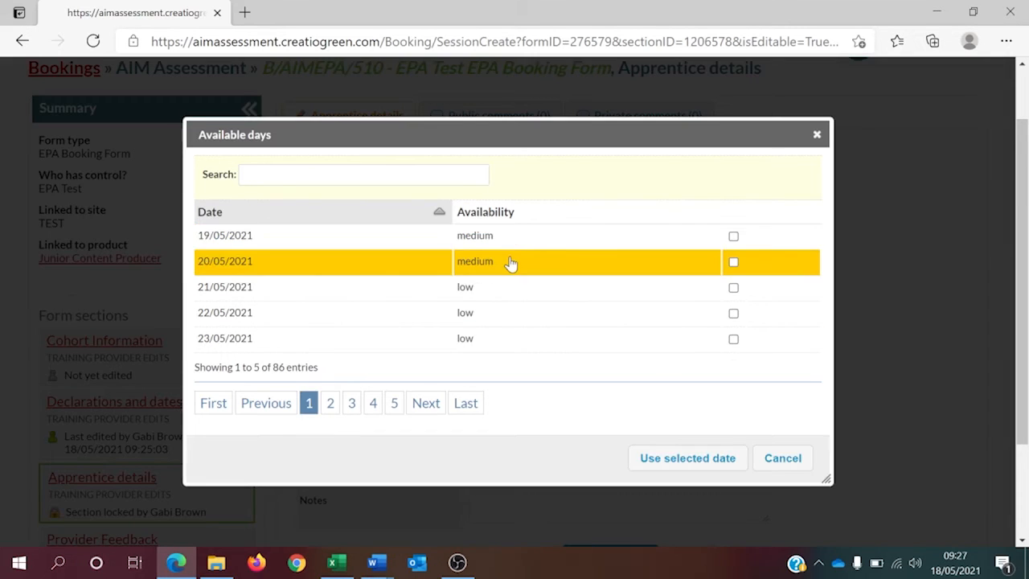
pyautogui.click(329, 405)
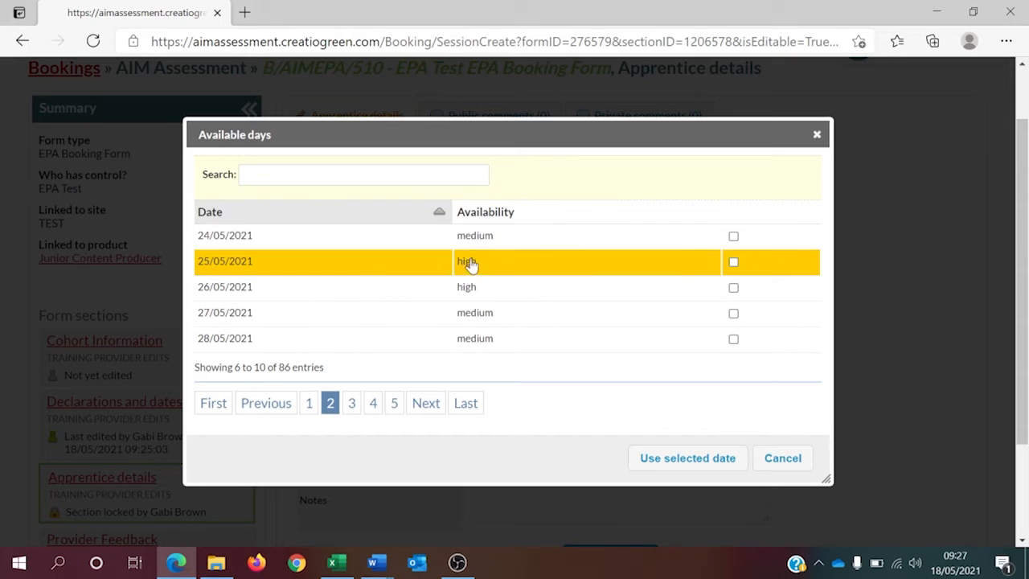
pyautogui.click(733, 262)
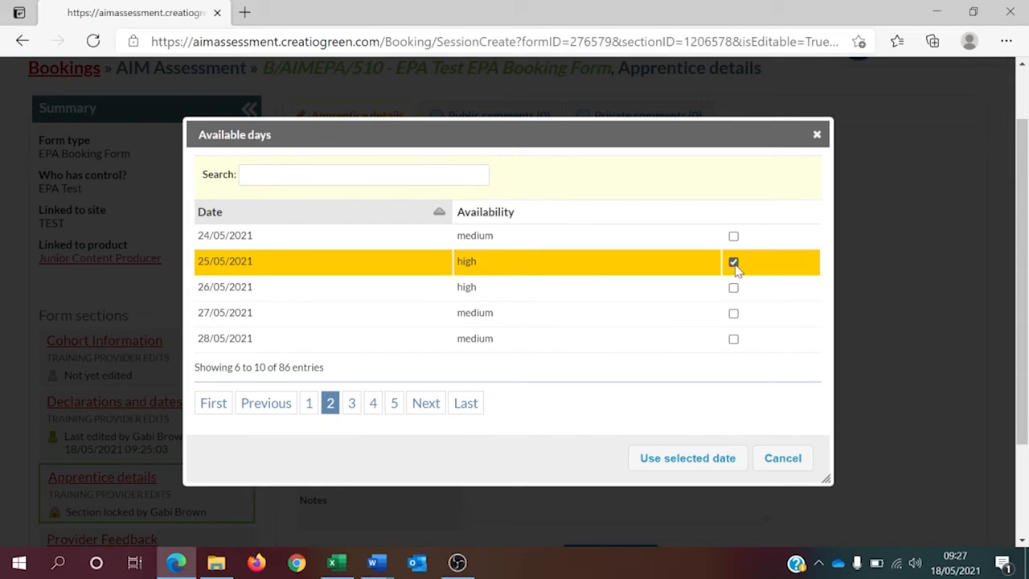
pyautogui.click(691, 465)
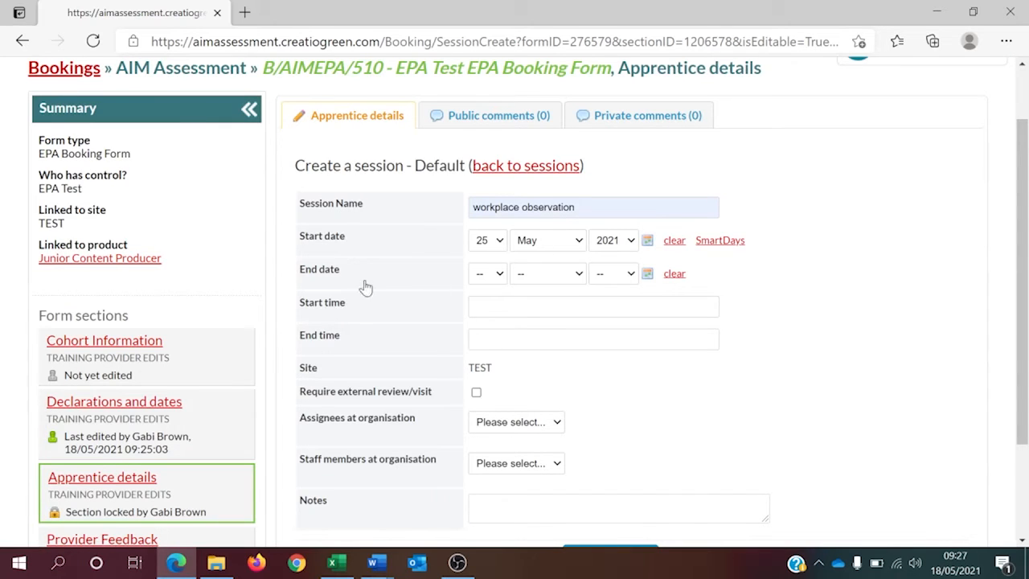
# Set the session's end date to 25 May 2021
pyautogui.click(502, 277)
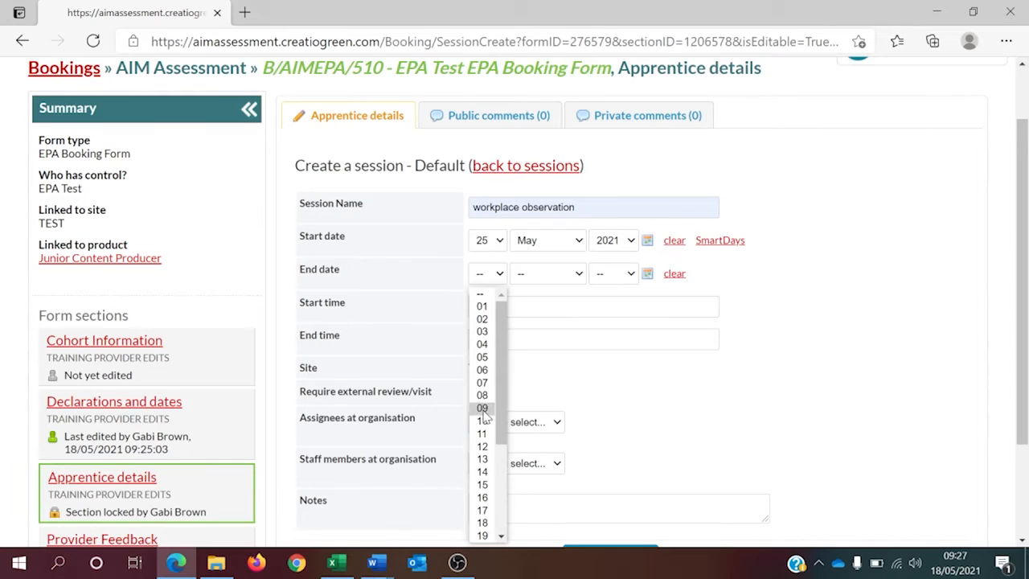
pyautogui.scroll(-4, 483, 474)
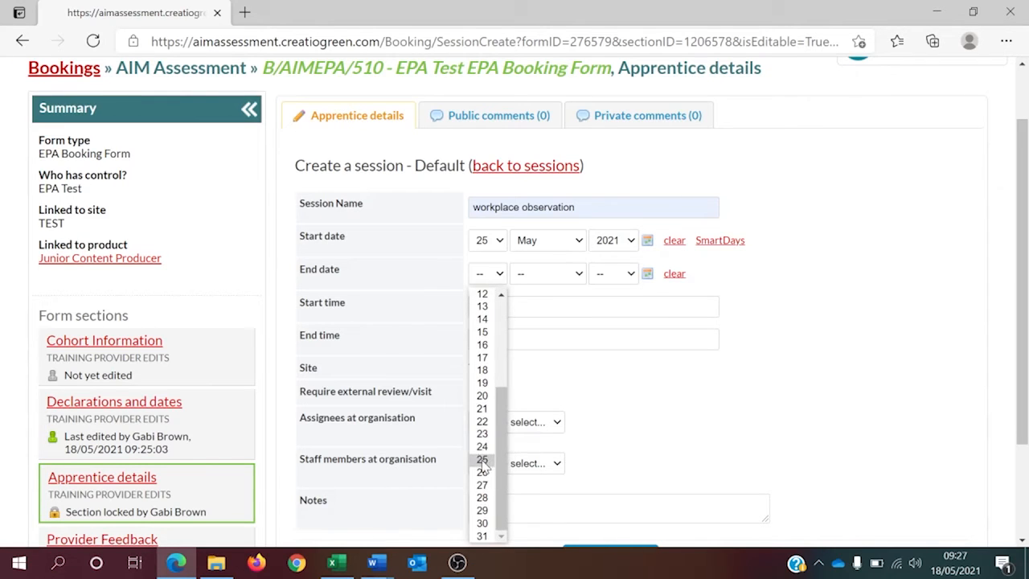
pyautogui.click(482, 459)
pyautogui.click(564, 280)
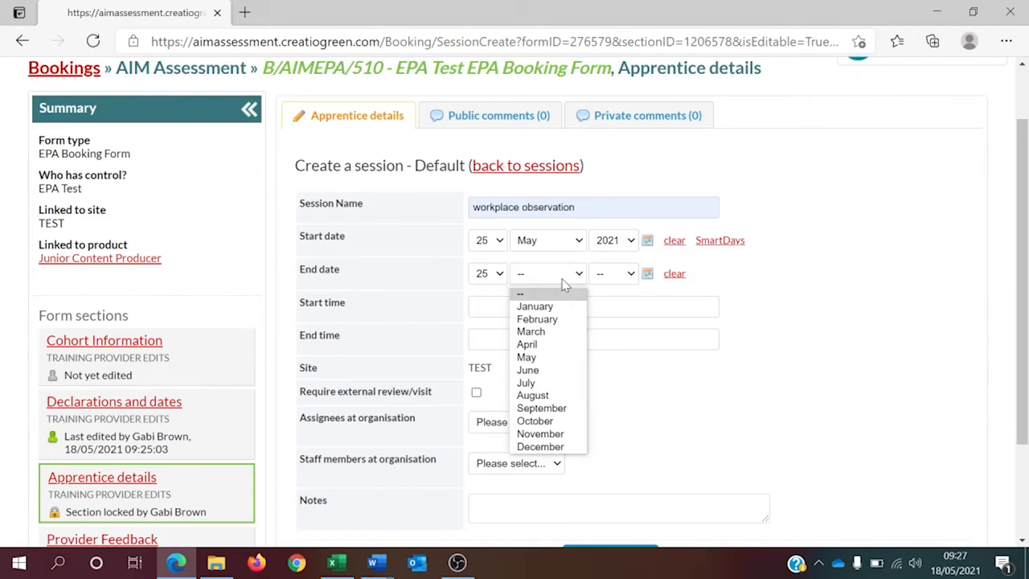
pyautogui.click(558, 359)
pyautogui.click(629, 275)
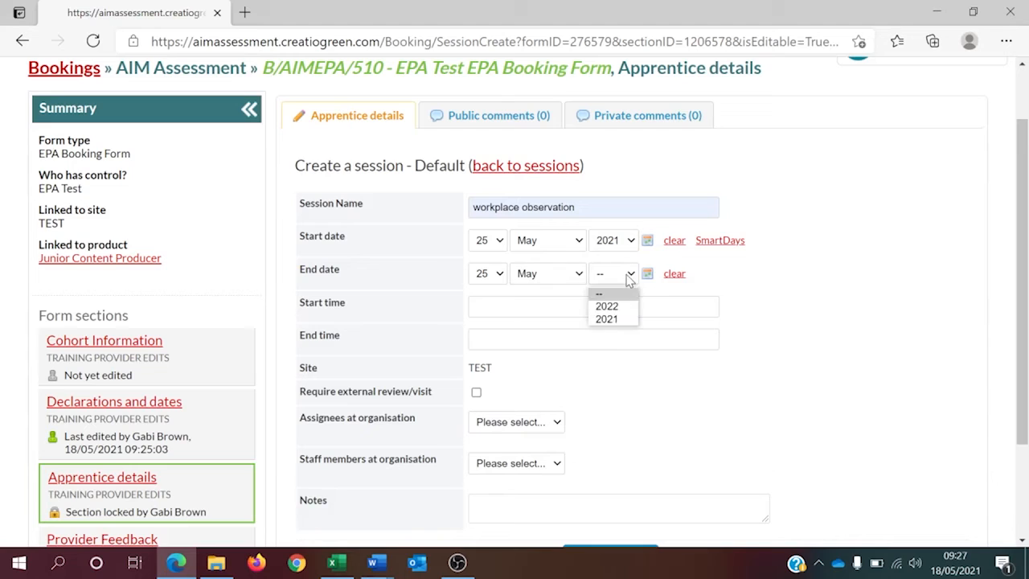
pyautogui.click(625, 319)
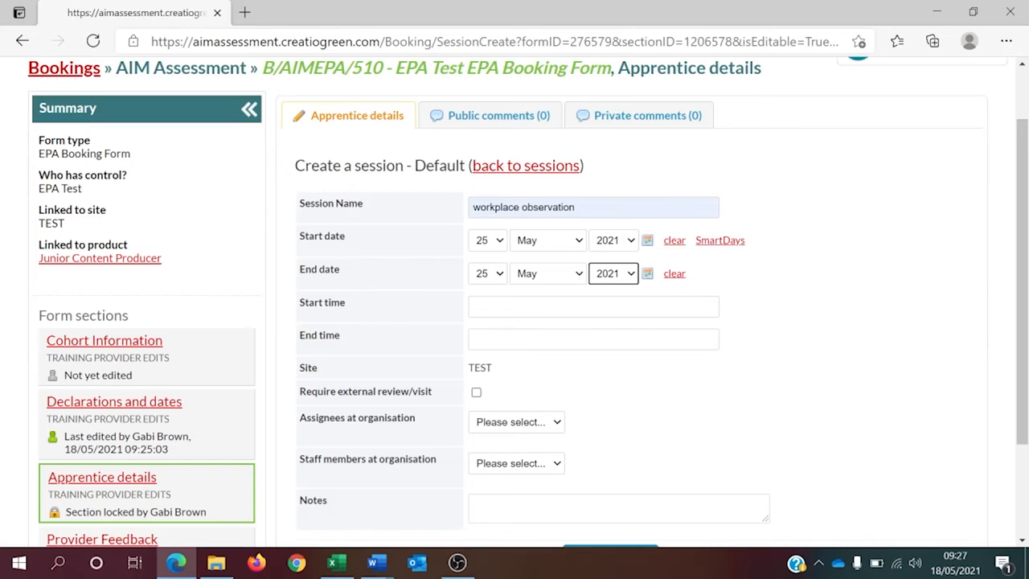
# Set the session's start time to 10:00 and its end time to 14:00
pyautogui.click(513, 313)
pyautogui.click(836, 346)
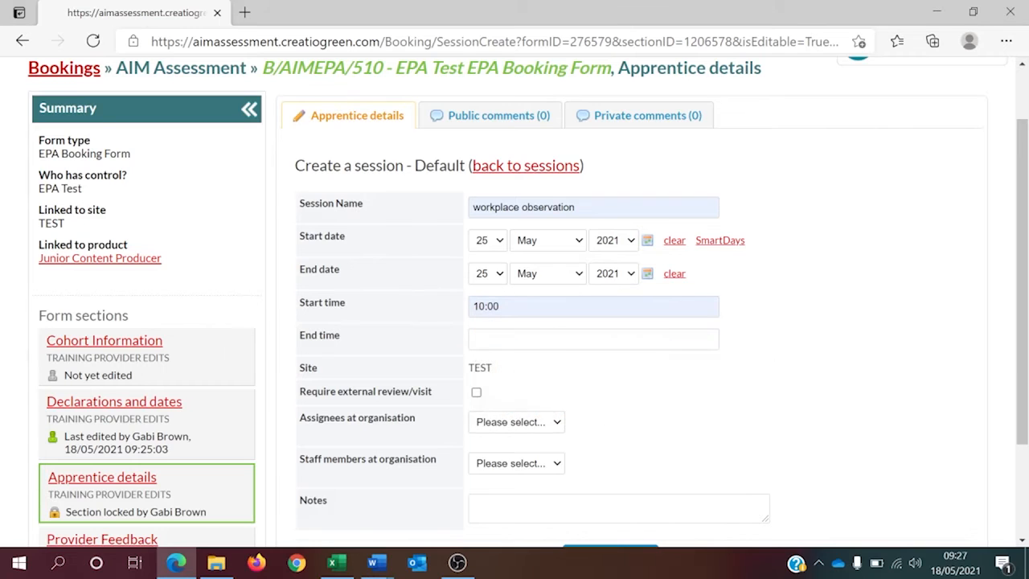
pyautogui.click(528, 340)
pyautogui.click(518, 413)
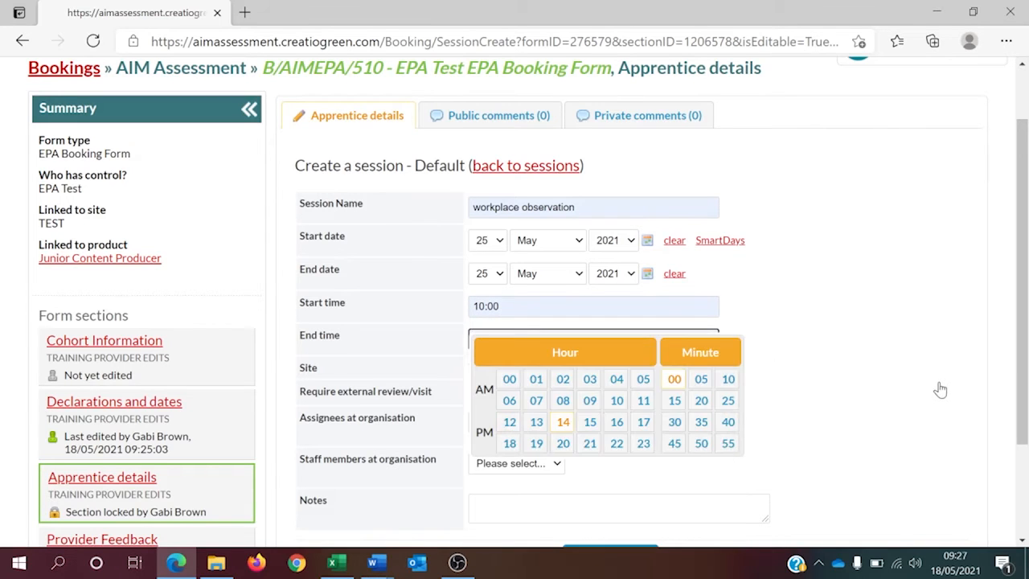
pyautogui.click(941, 387)
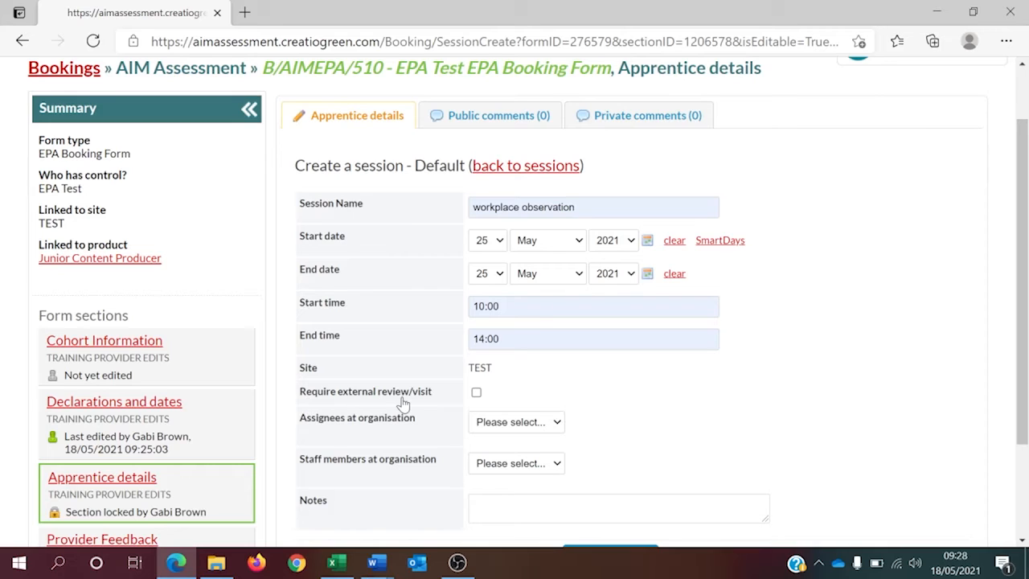
# Mark the session as requiring an external review/visit and create it
pyautogui.click(477, 393)
pyautogui.scroll(-3, 864, 393)
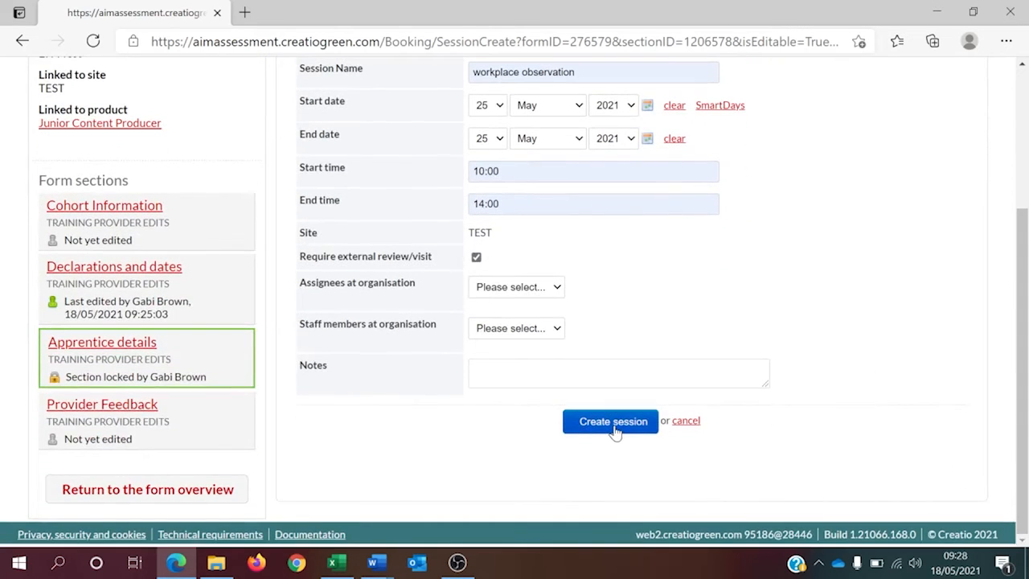
pyautogui.click(615, 428)
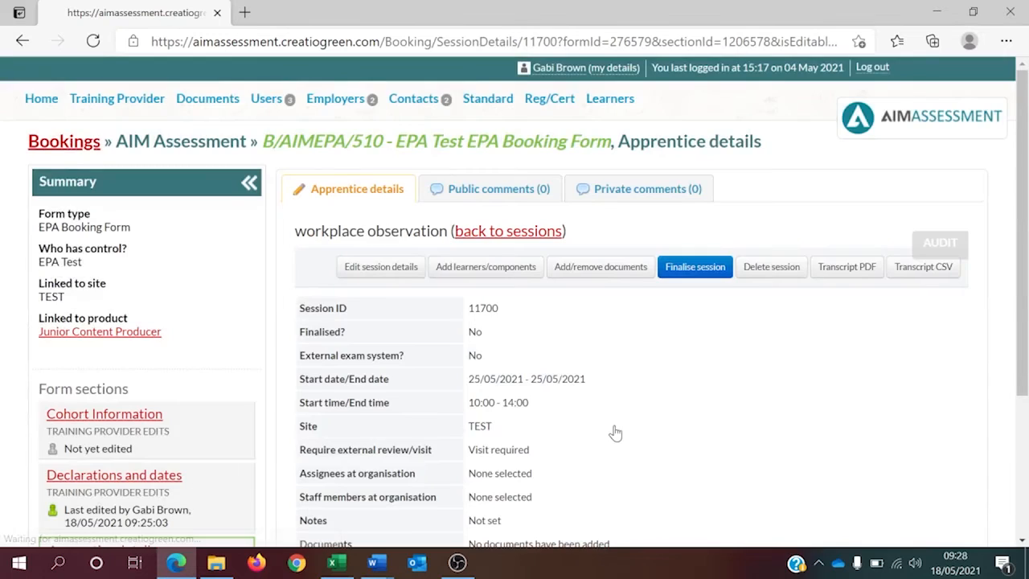
# Add the learner's Workplace Observation assessment to the workplace observation session
pyautogui.scroll(-3, 821, 392)
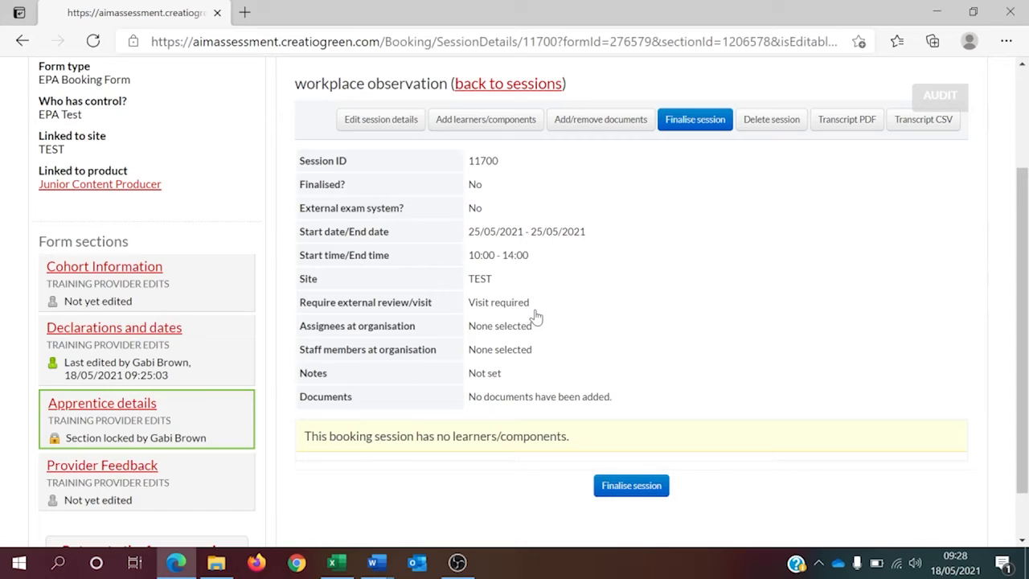
pyautogui.click(486, 120)
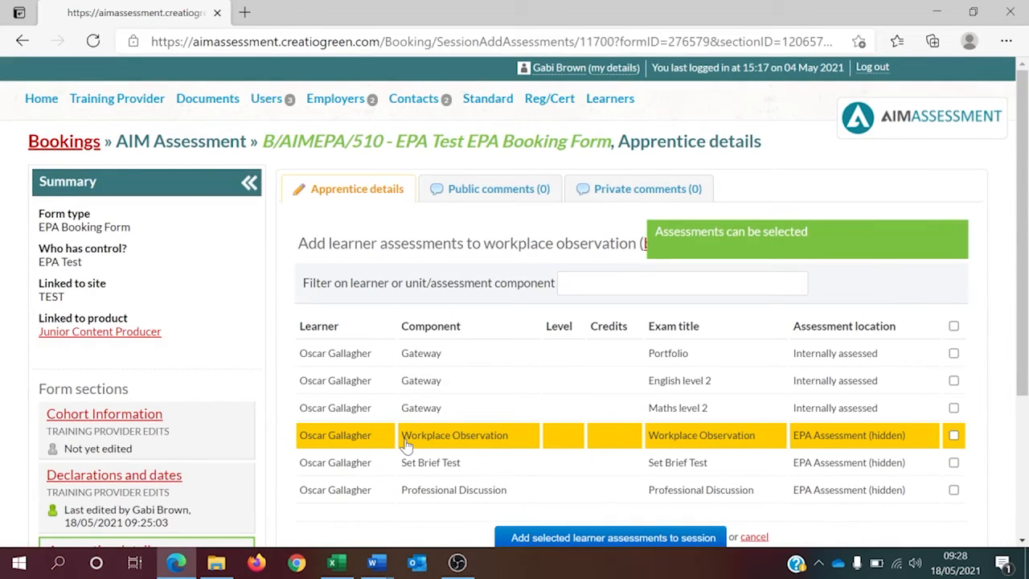
pyautogui.click(953, 435)
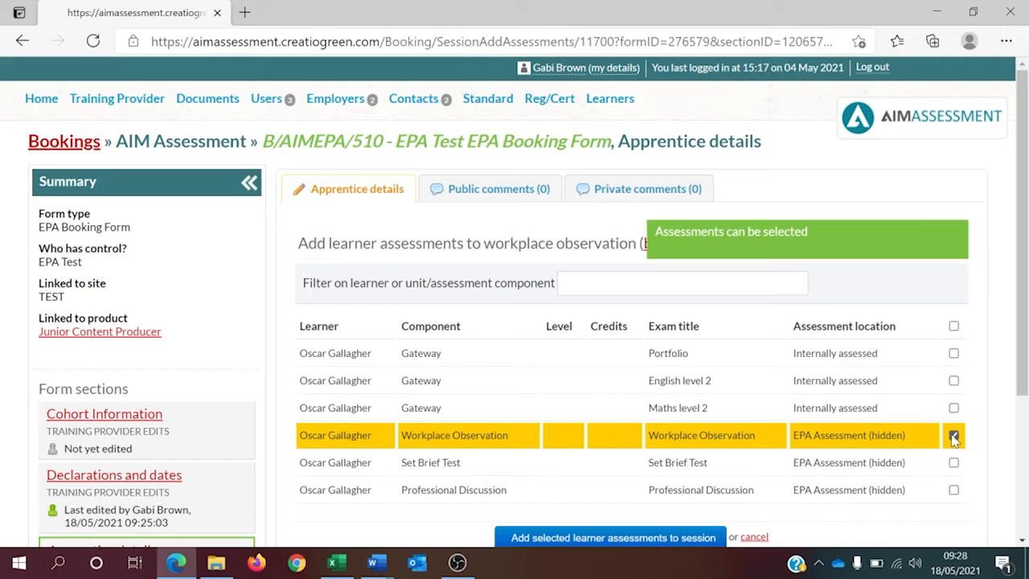
pyautogui.click(541, 538)
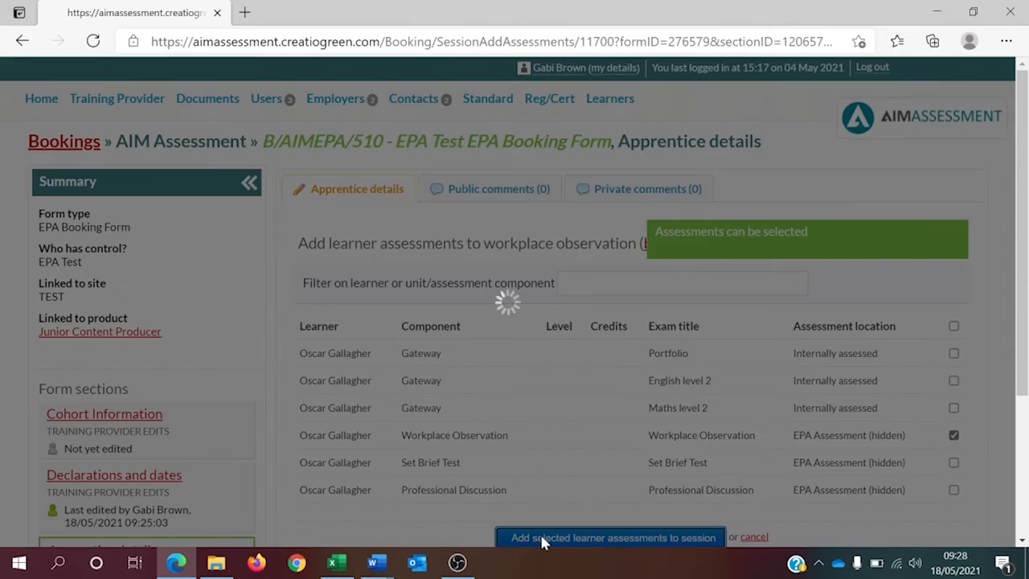
# Finalise the workplace observation session and confirm the finalisation
pyautogui.scroll(-1, 865, 401)
pyautogui.scroll(-3, 866, 400)
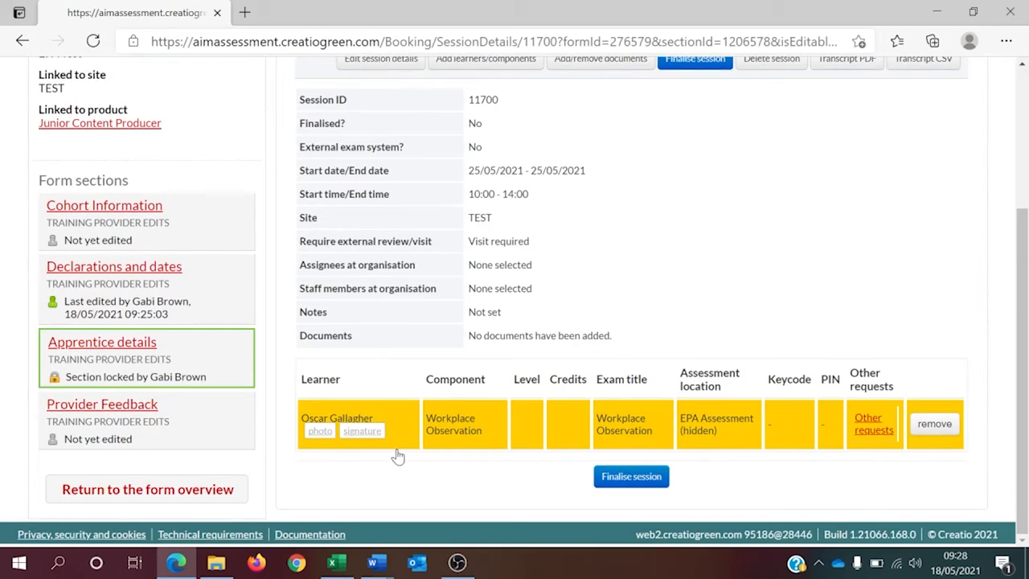
pyautogui.click(653, 477)
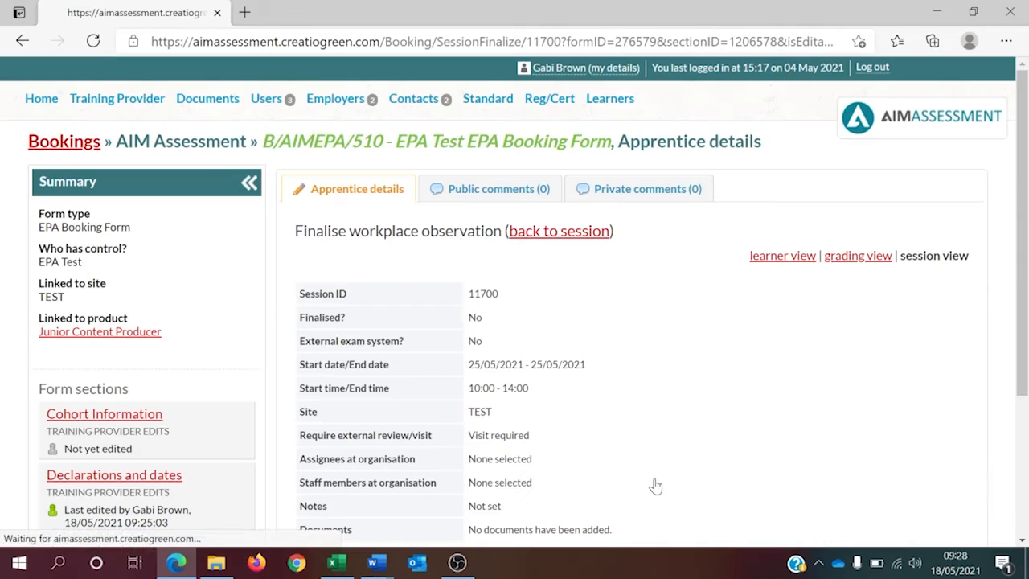
pyautogui.scroll(-3, 700, 418)
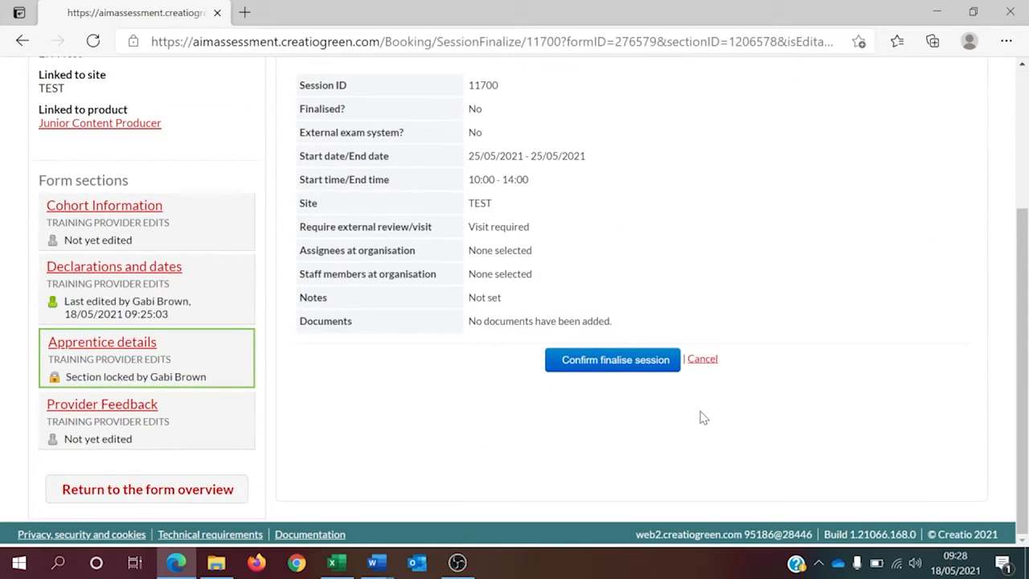
pyautogui.click(605, 367)
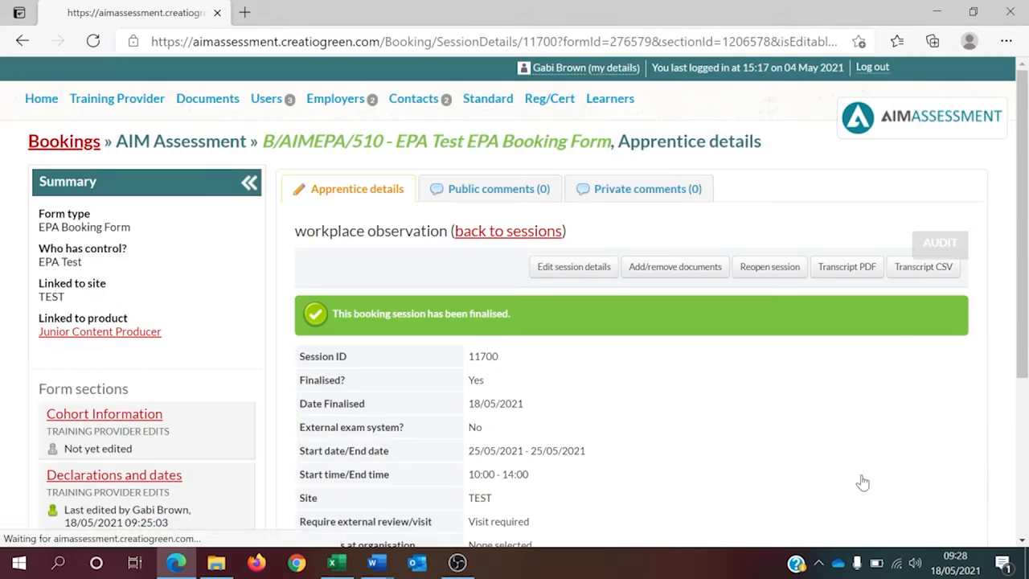
# Add another session from the booking's session list and name it "set test and professional discussion"
pyautogui.scroll(-2, 868, 442)
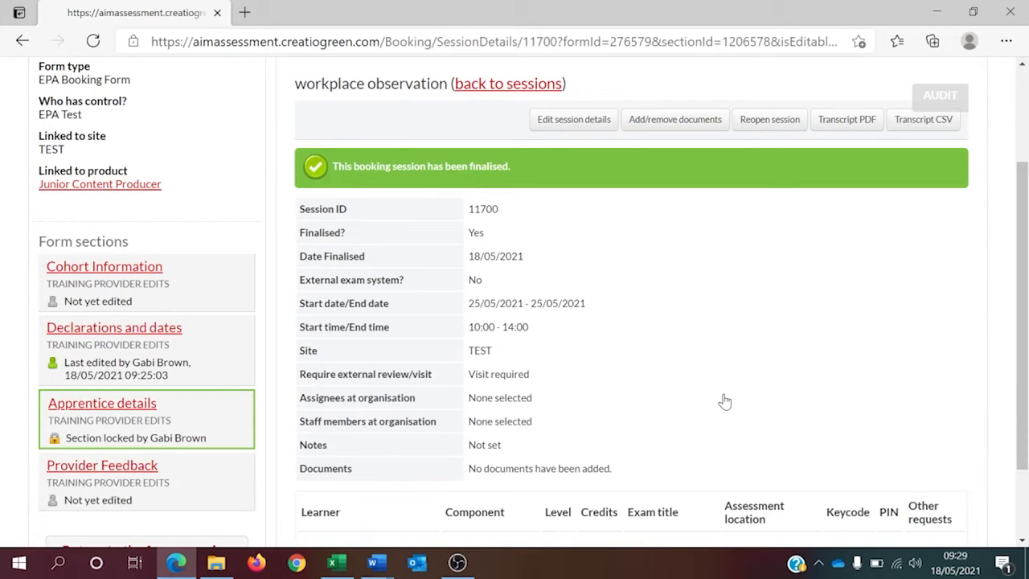
pyautogui.scroll(2, 724, 400)
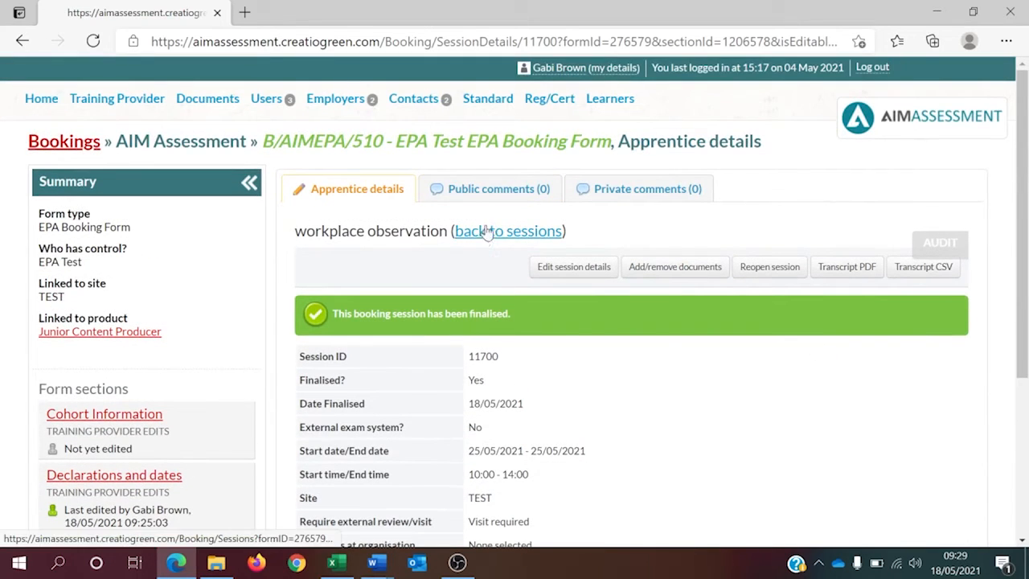
pyautogui.click(483, 238)
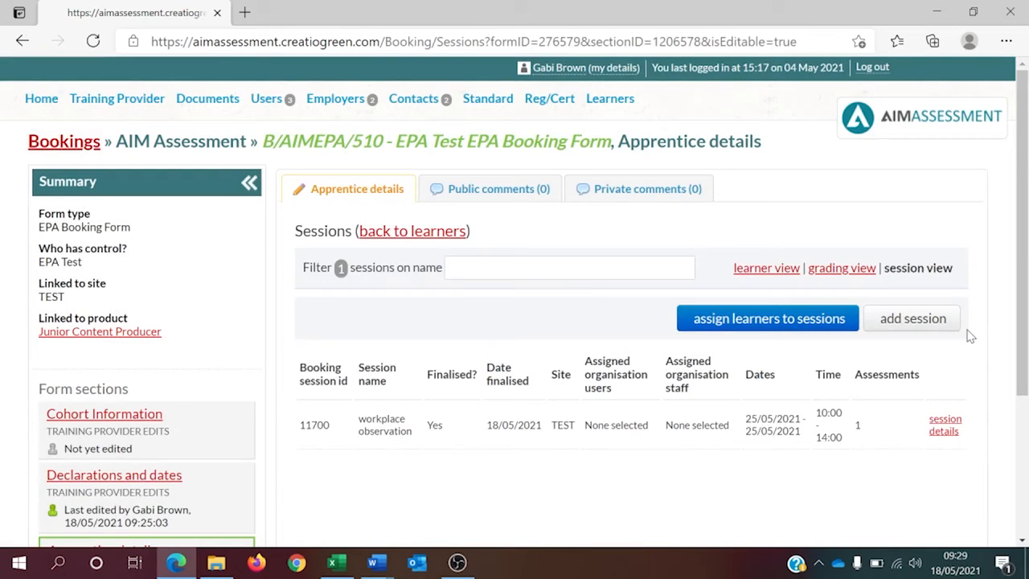
pyautogui.click(913, 321)
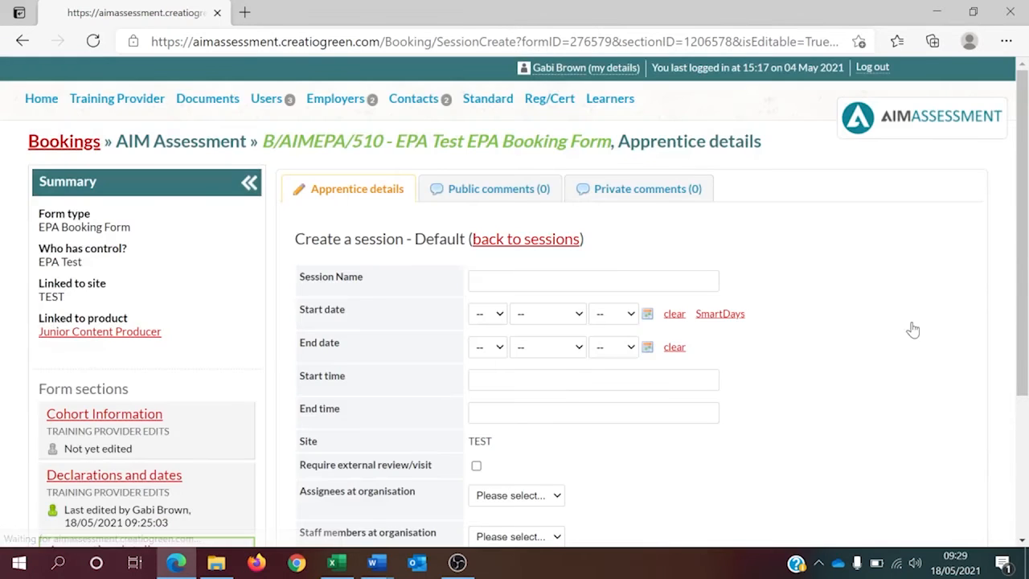
pyautogui.scroll(-3, 813, 302)
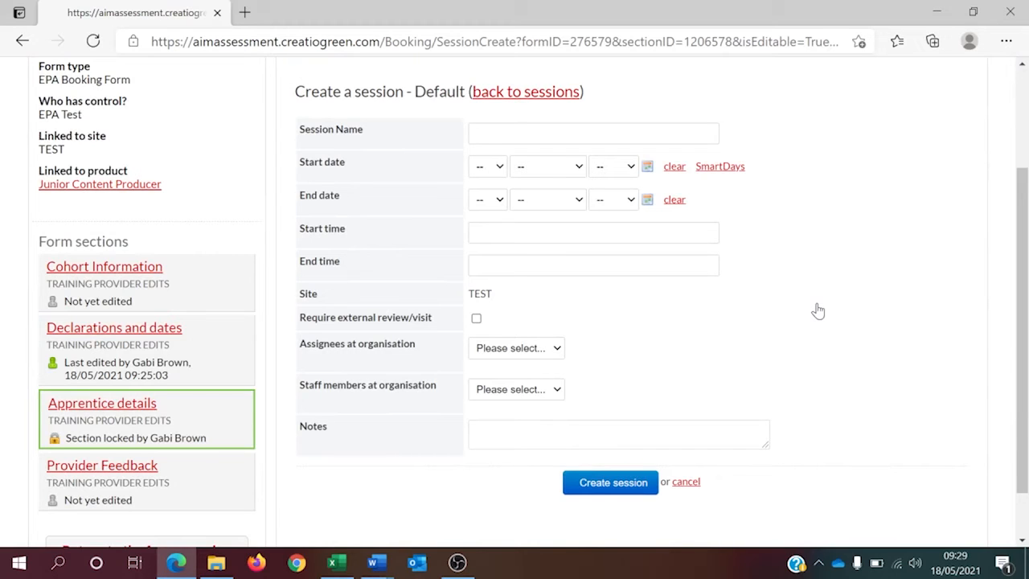
pyautogui.click(595, 134)
pyautogui.write('set test and professional discussion')
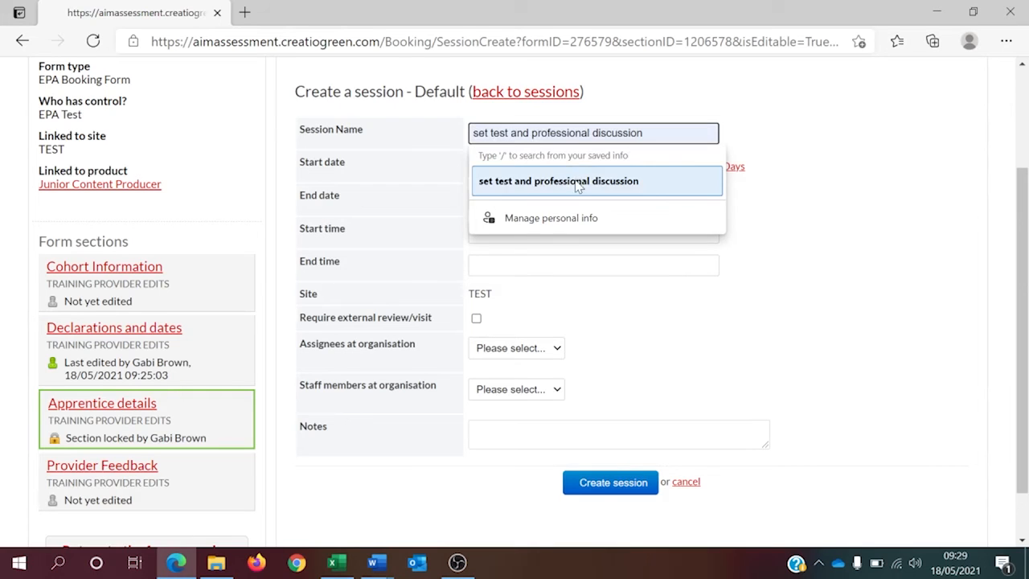
pyautogui.click(574, 181)
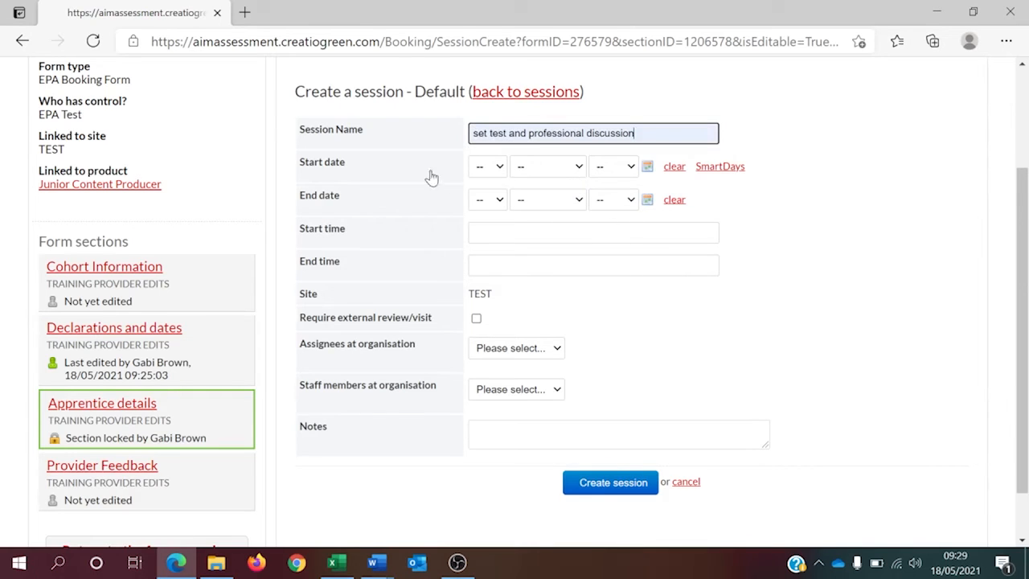
# Set the session's start date to 10 June 2021, a high-availability day in the SmartDays available days list
pyautogui.click(723, 172)
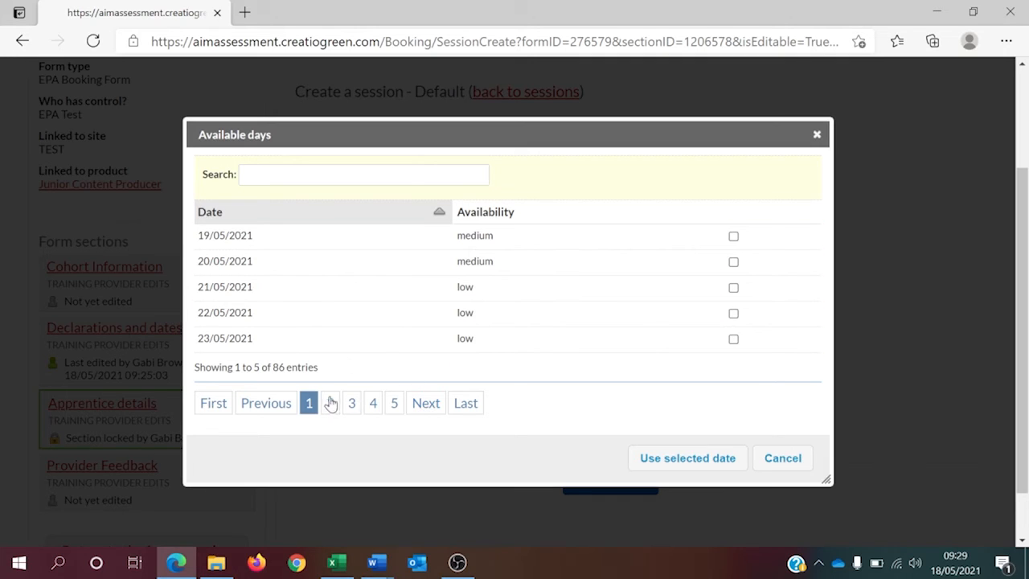
pyautogui.click(352, 408)
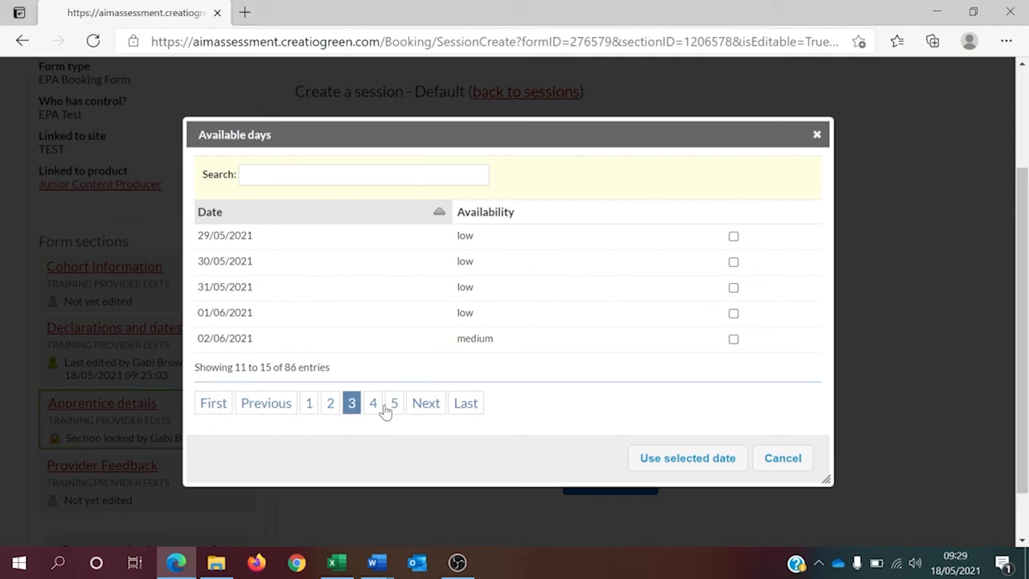
pyautogui.click(375, 409)
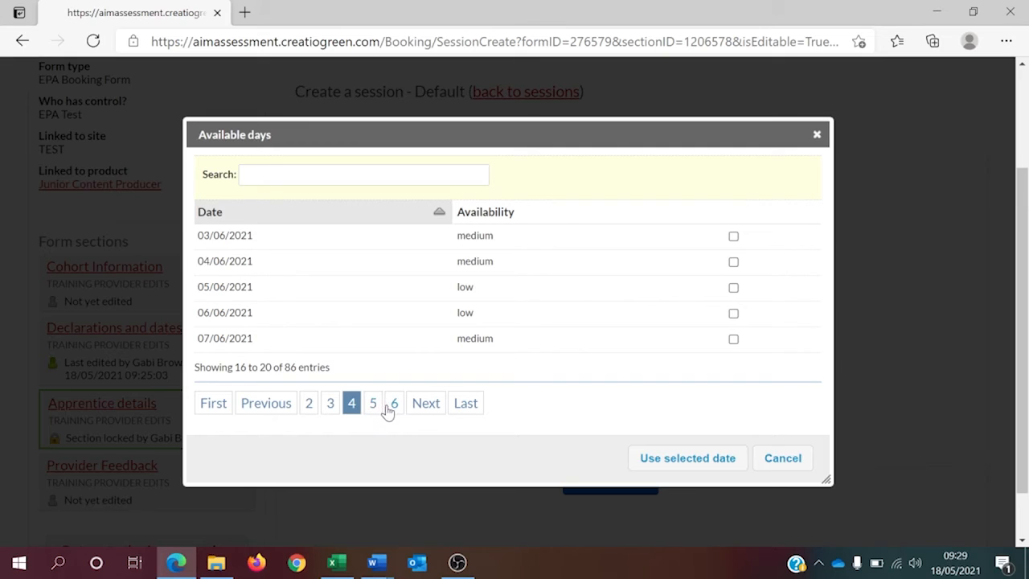
pyautogui.click(375, 407)
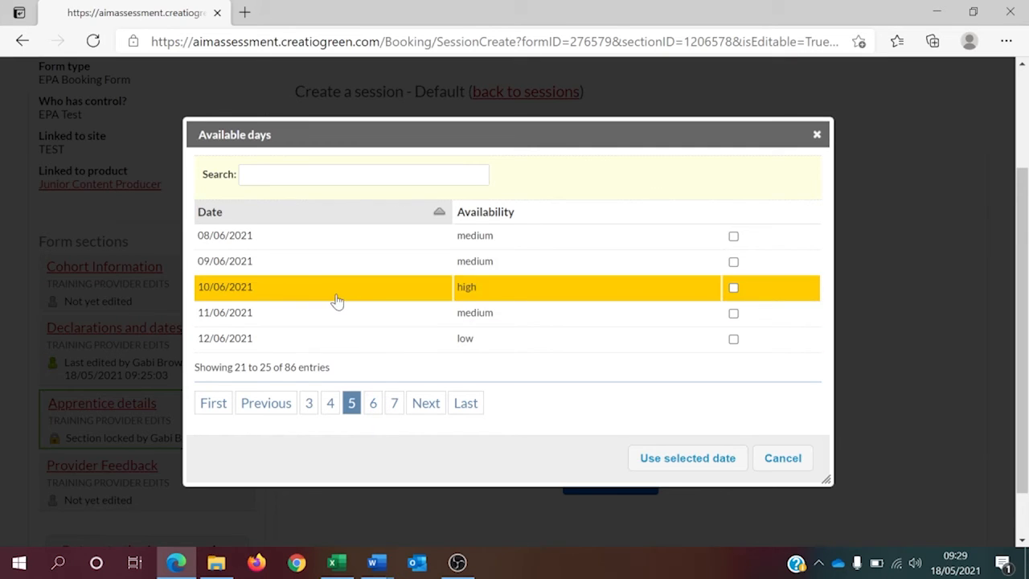
pyautogui.click(733, 288)
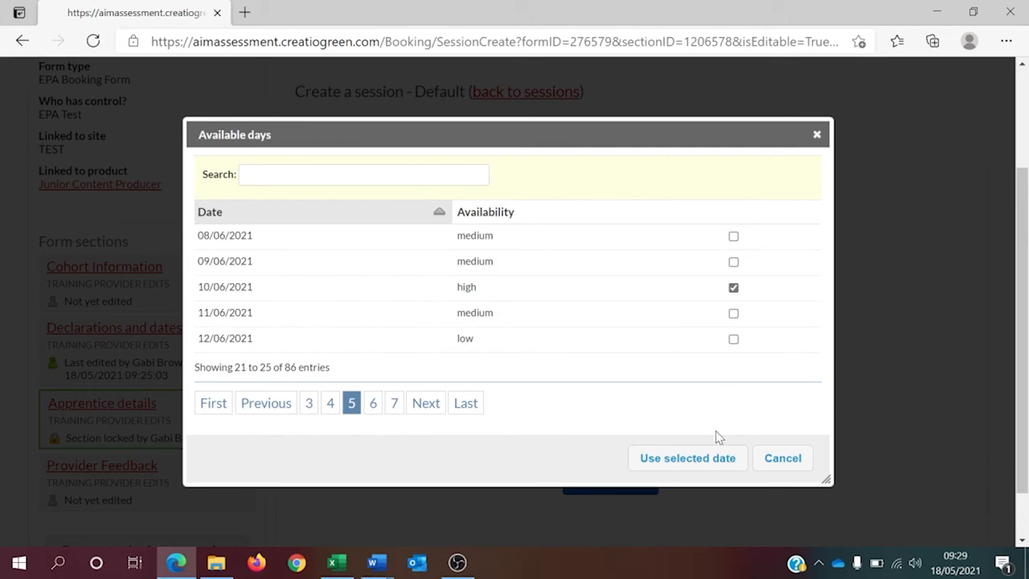
pyautogui.click(702, 464)
# Set the session's end date to 10 June 2021
pyautogui.click(497, 201)
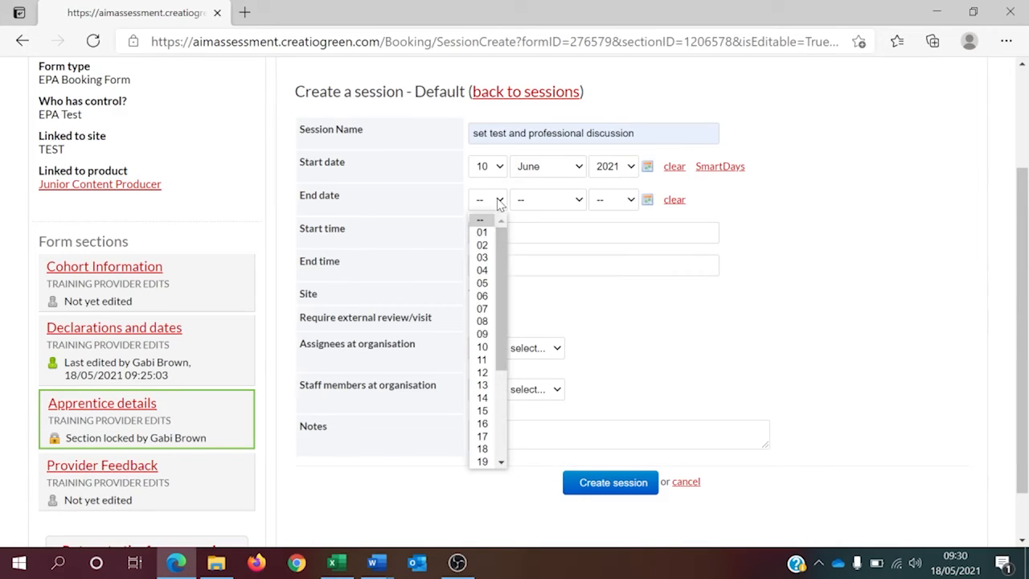
pyautogui.click(486, 347)
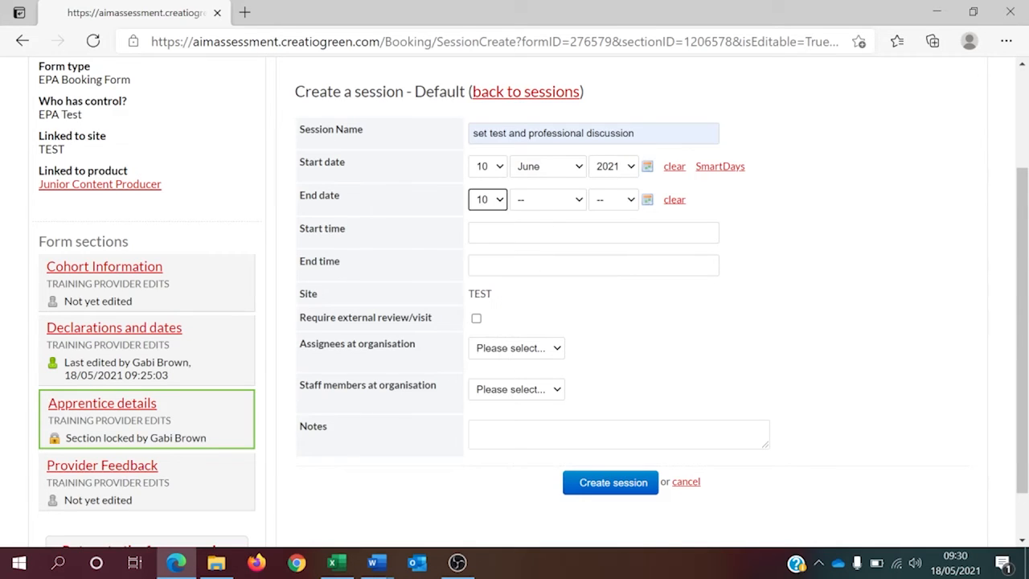
pyautogui.click(547, 201)
pyautogui.click(552, 296)
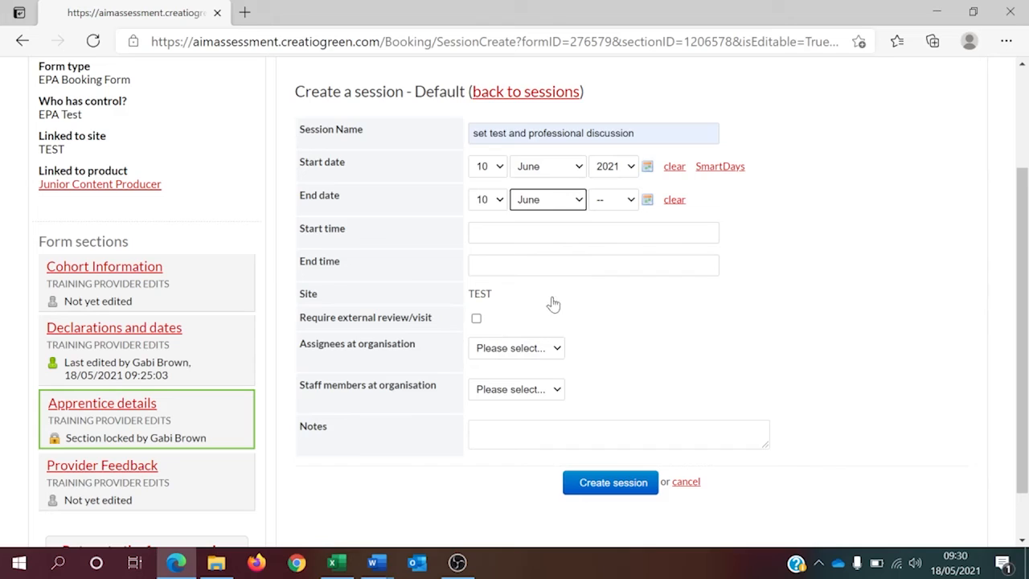
pyautogui.click(611, 199)
pyautogui.click(608, 245)
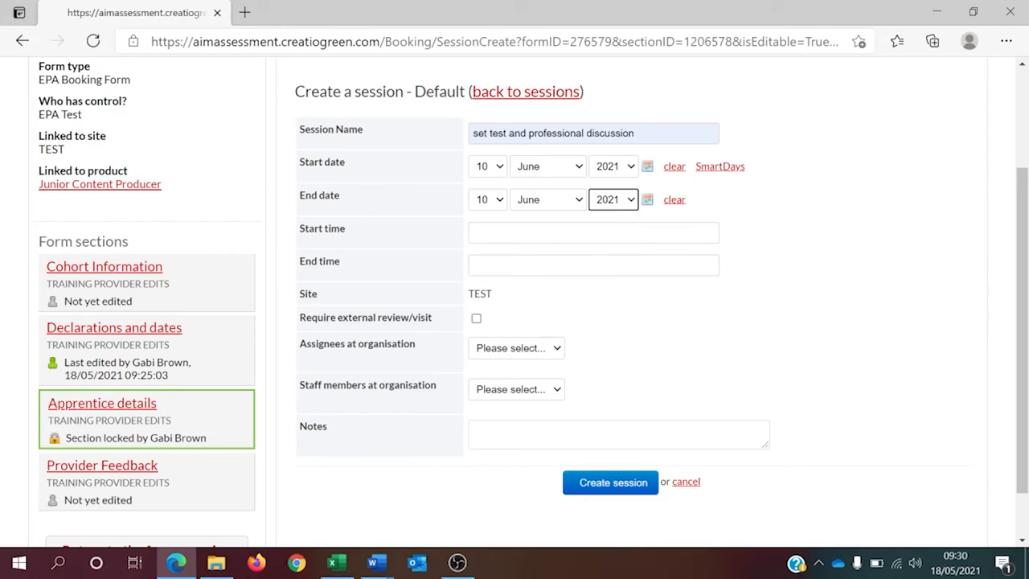
# Set the start time to 10:00 and the end time to 15:30
pyautogui.click(576, 234)
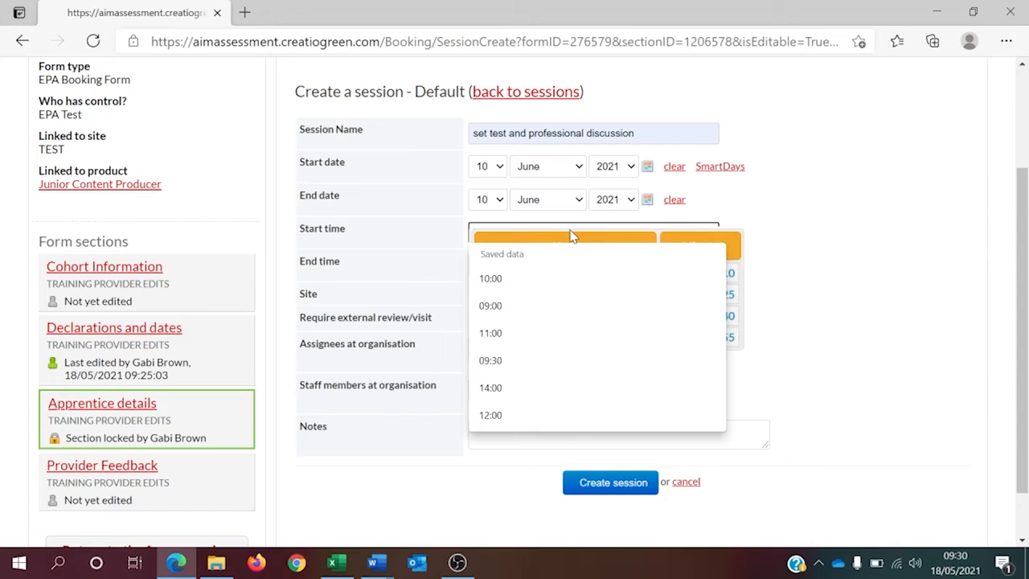
pyautogui.click(545, 290)
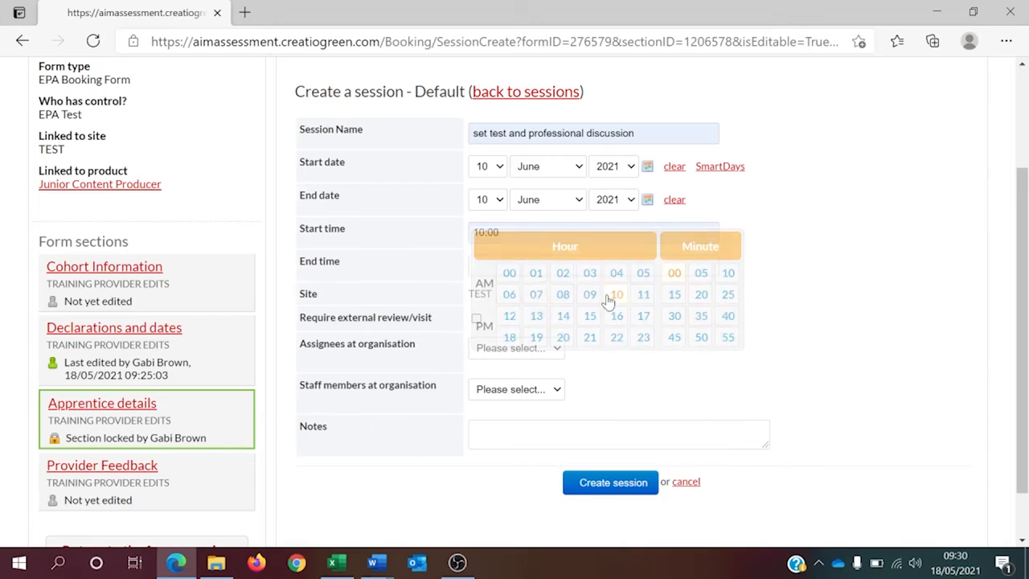
pyautogui.click(503, 272)
pyautogui.click(558, 393)
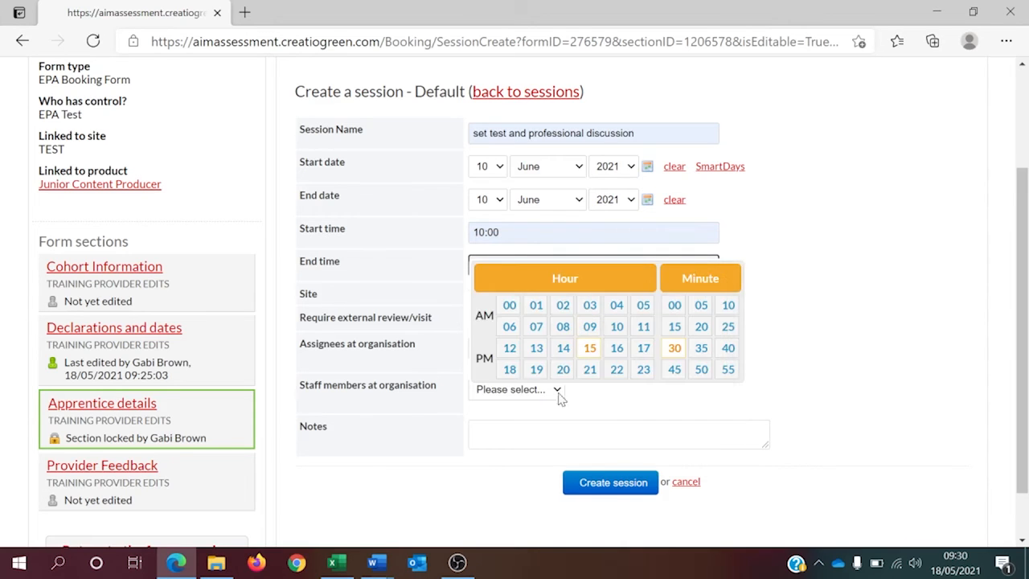
pyautogui.click(863, 337)
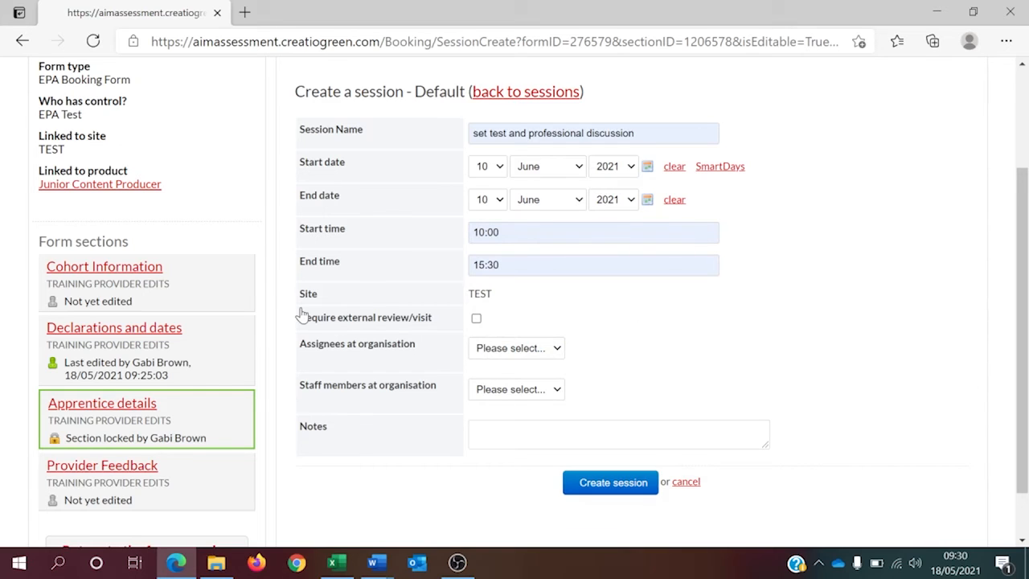
# Require an external review/visit for the set test and professional discussion session and create the session
pyautogui.click(476, 319)
pyautogui.click(586, 484)
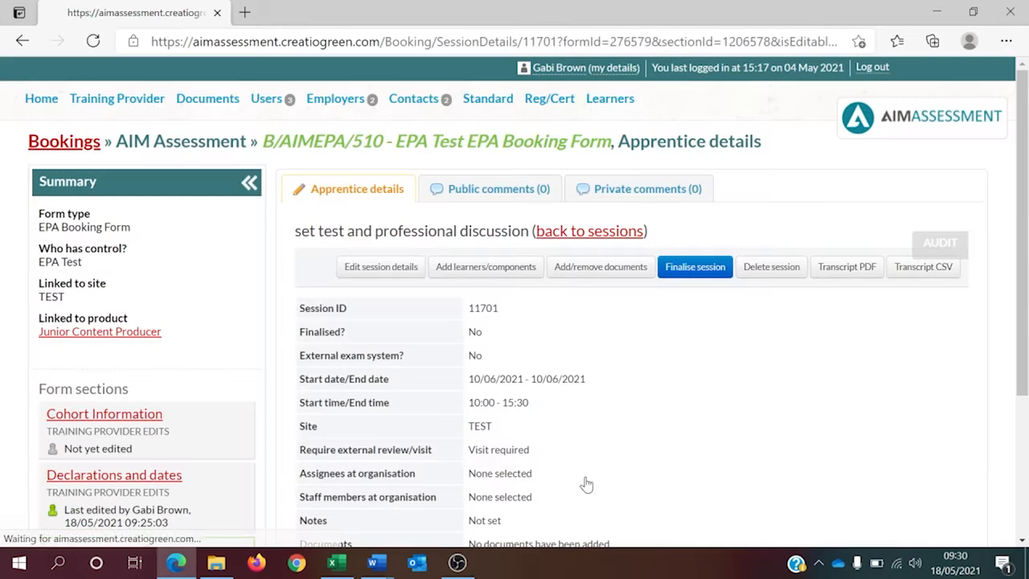
pyautogui.scroll(-3, 854, 409)
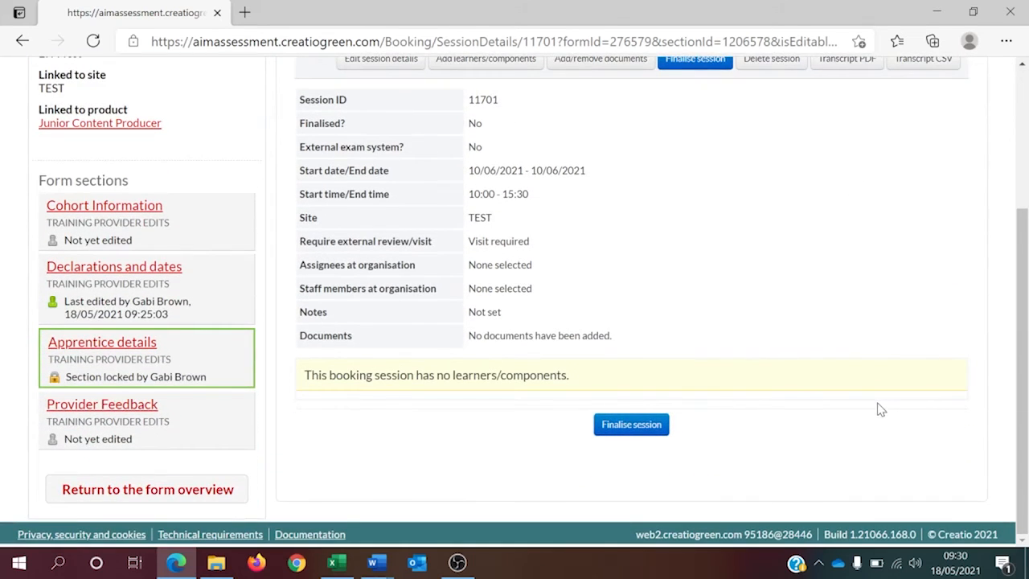
# Add the learner's Set Brief Test and Professional Discussion assessments to the set test and professional discussion session
pyautogui.scroll(2, 879, 409)
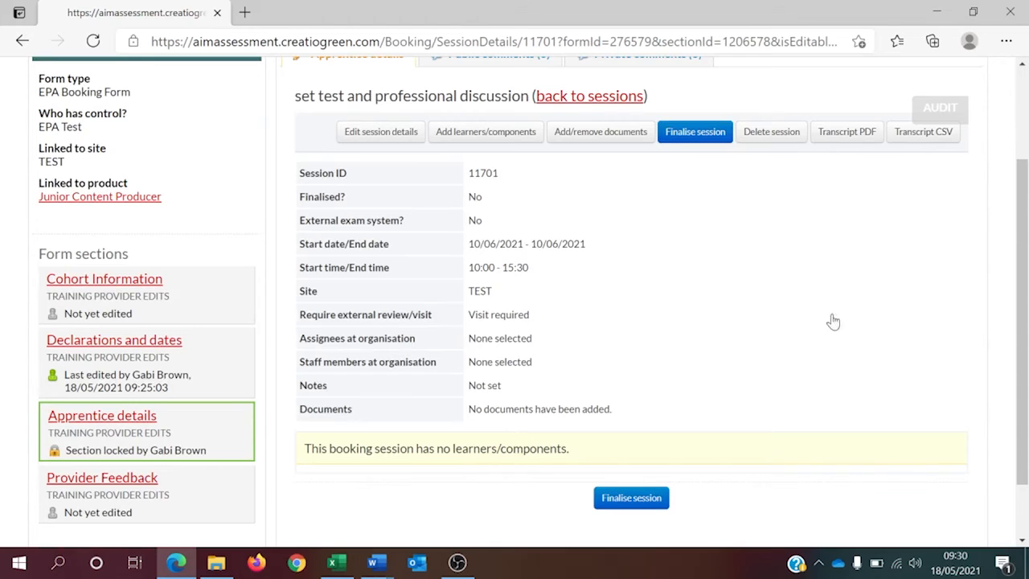
pyautogui.click(492, 137)
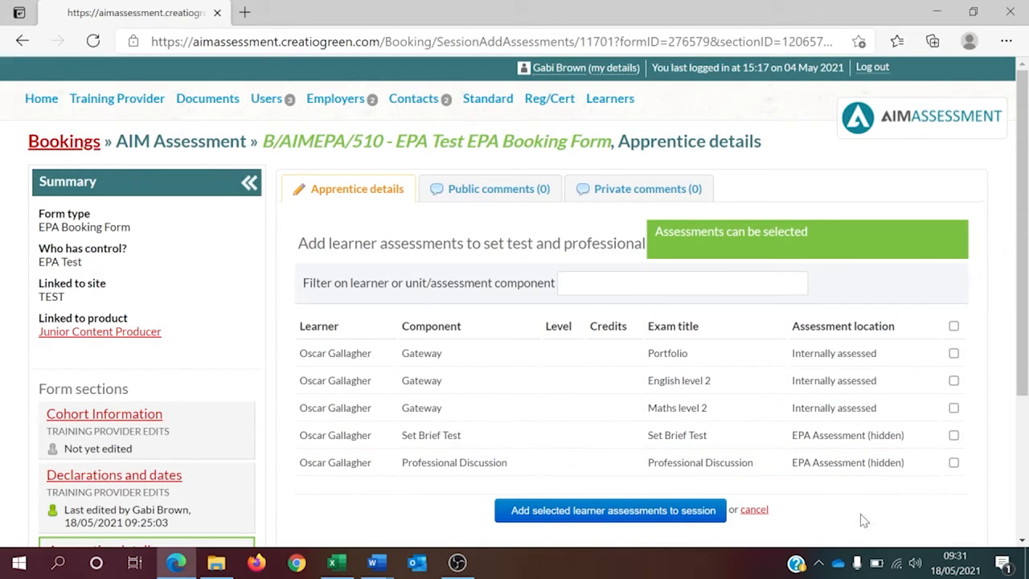
pyautogui.click(955, 435)
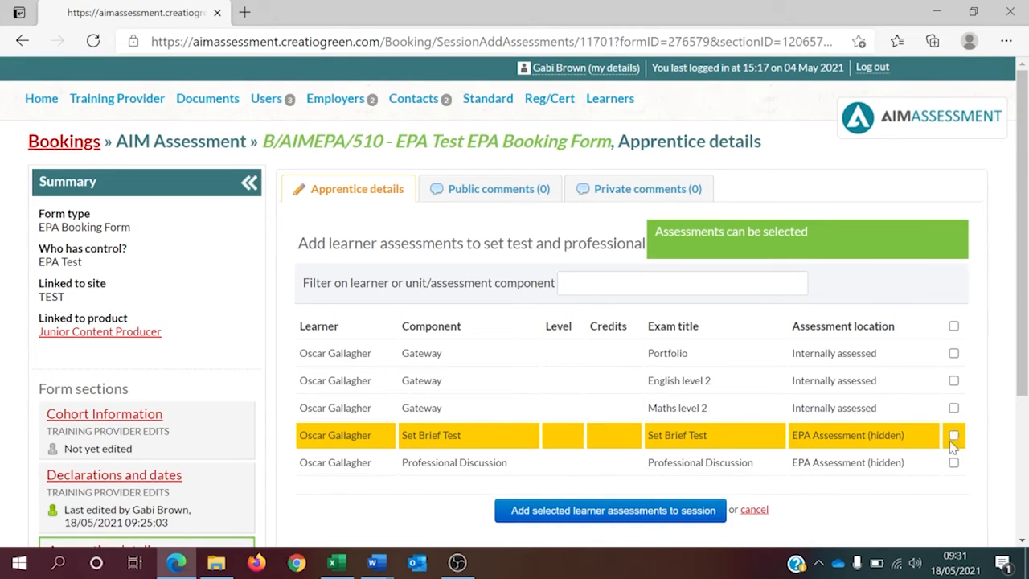
pyautogui.click(954, 462)
pyautogui.click(563, 515)
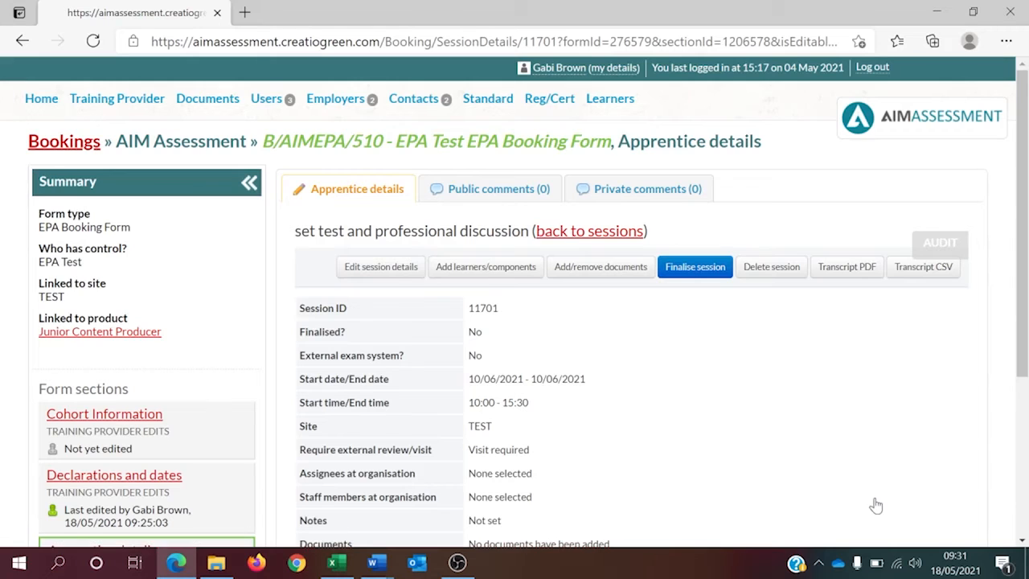
# Finalise the set test and professional discussion session and confirm the finalisation
pyautogui.scroll(-3, 774, 437)
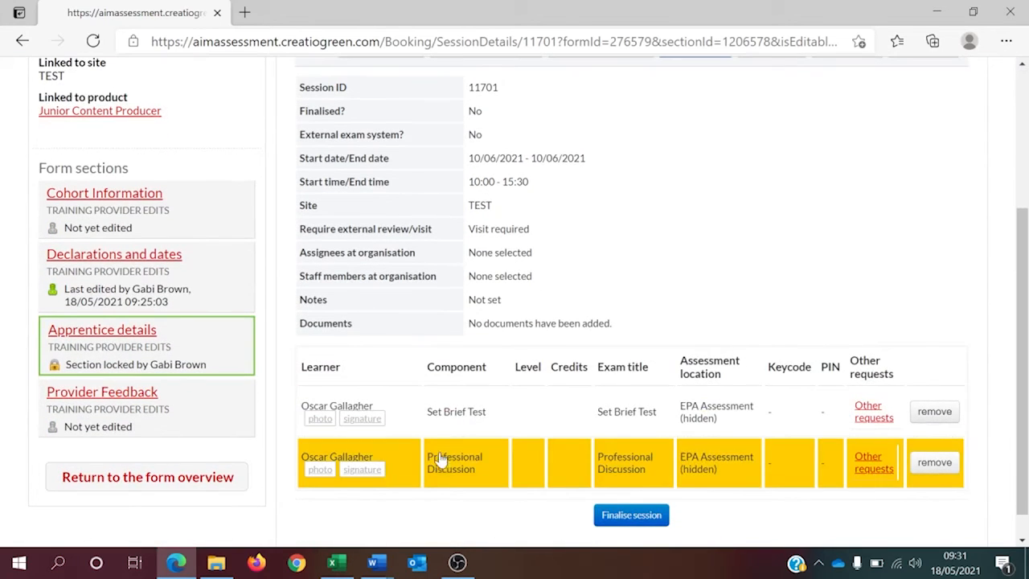
pyautogui.click(650, 515)
pyautogui.scroll(-3, 652, 381)
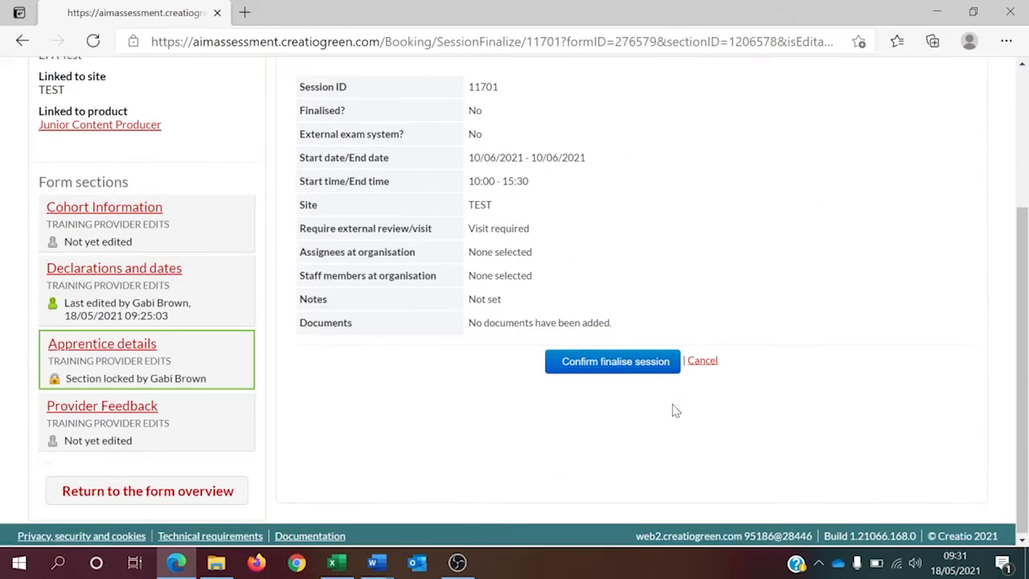
pyautogui.click(590, 361)
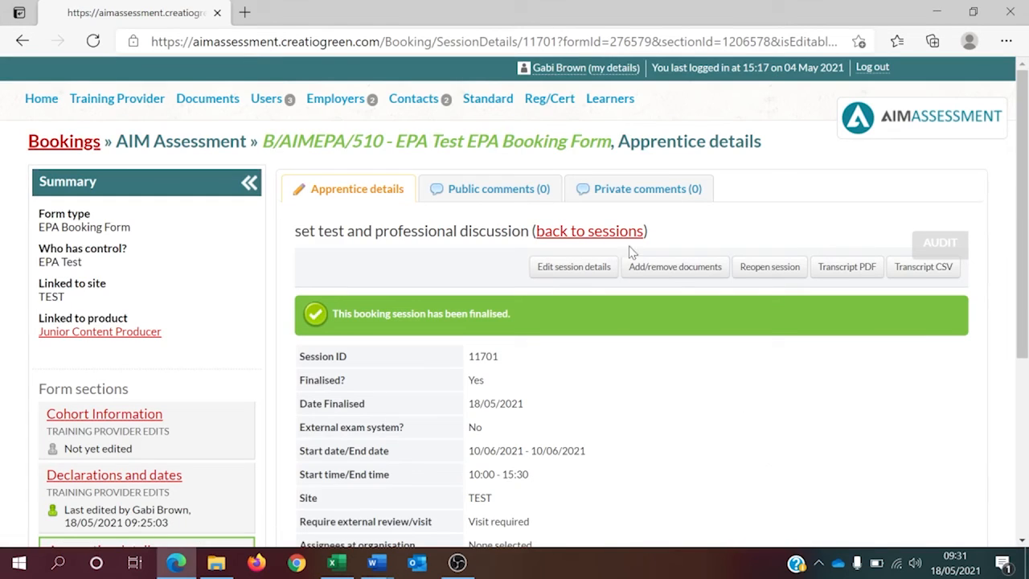
# Return to the session list, add a further session and name it "gateway"
pyautogui.click(586, 231)
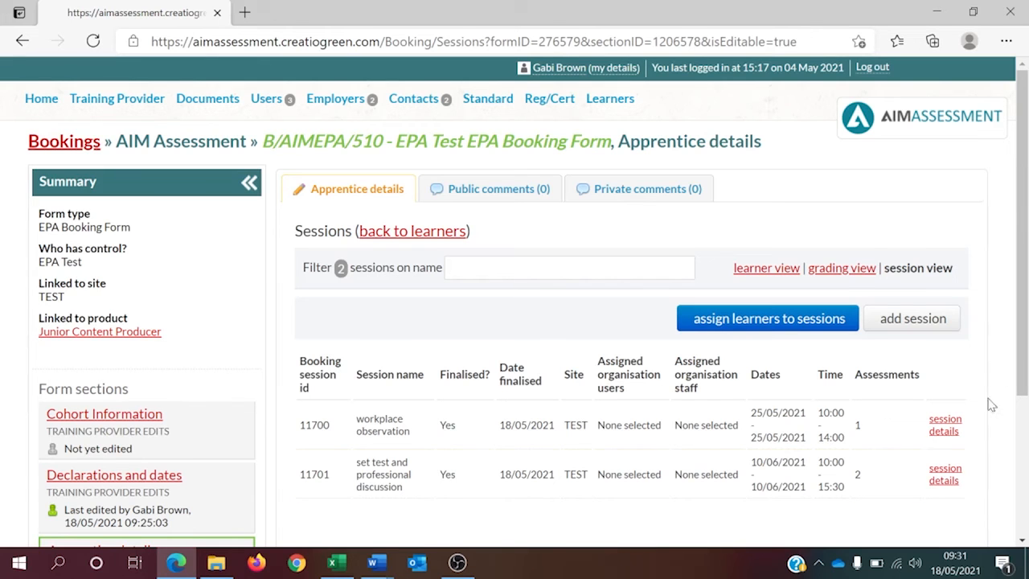
pyautogui.click(907, 322)
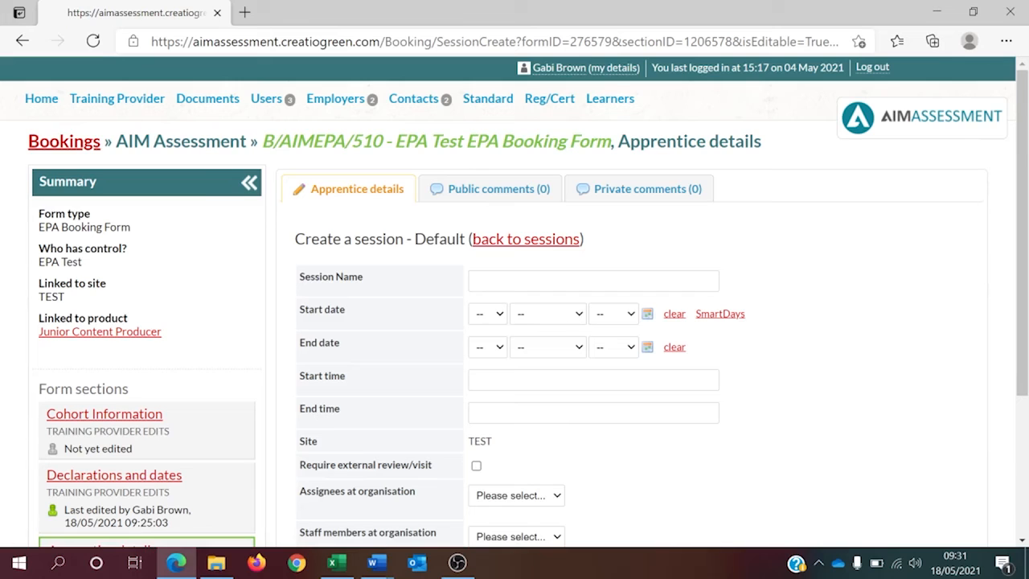
pyautogui.click(593, 280)
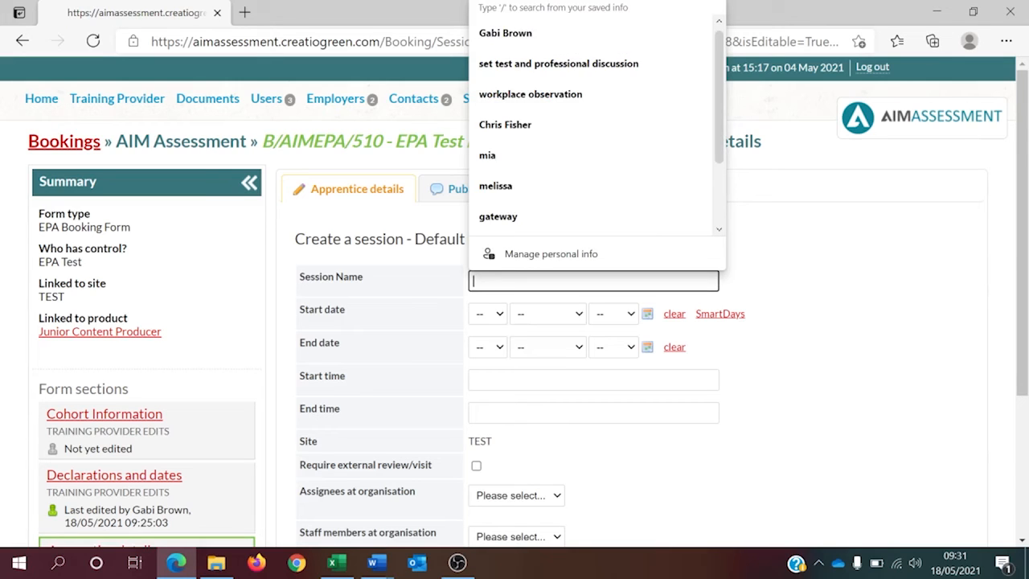
pyautogui.write('gate')
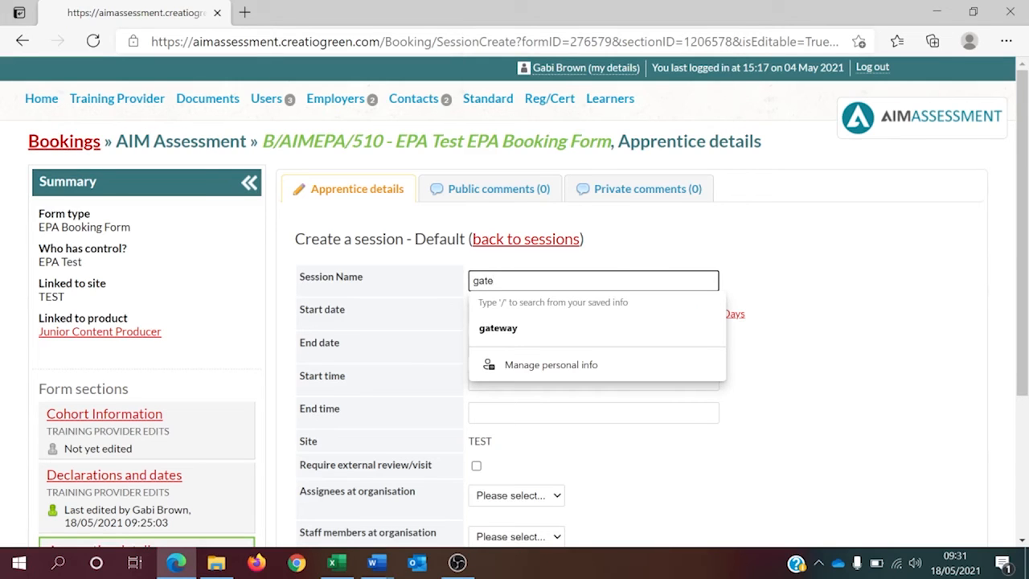
pyautogui.click(505, 329)
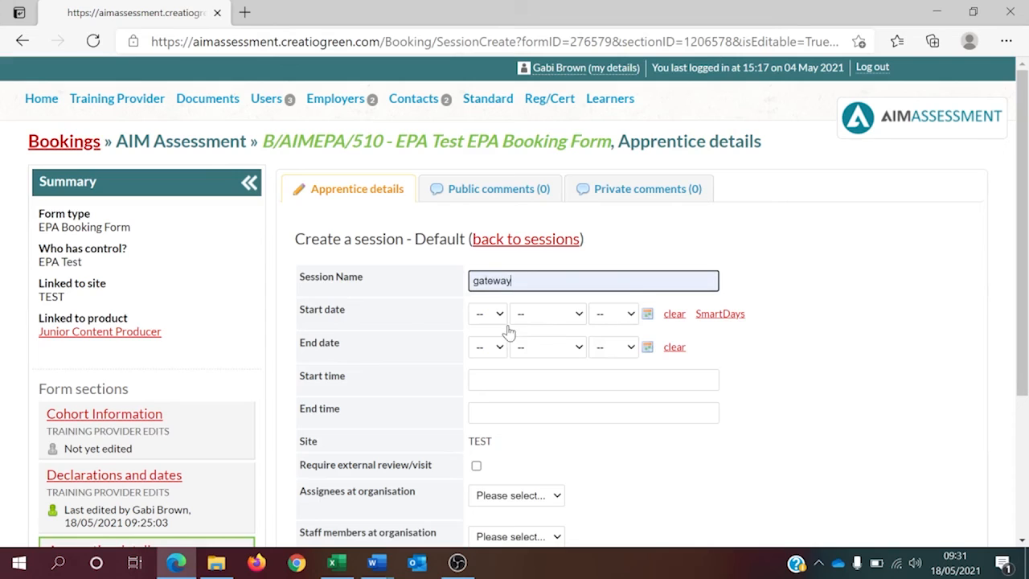
# Set the gateway session's start and end dates to 19 May 2021 and create the session
pyautogui.click(646, 315)
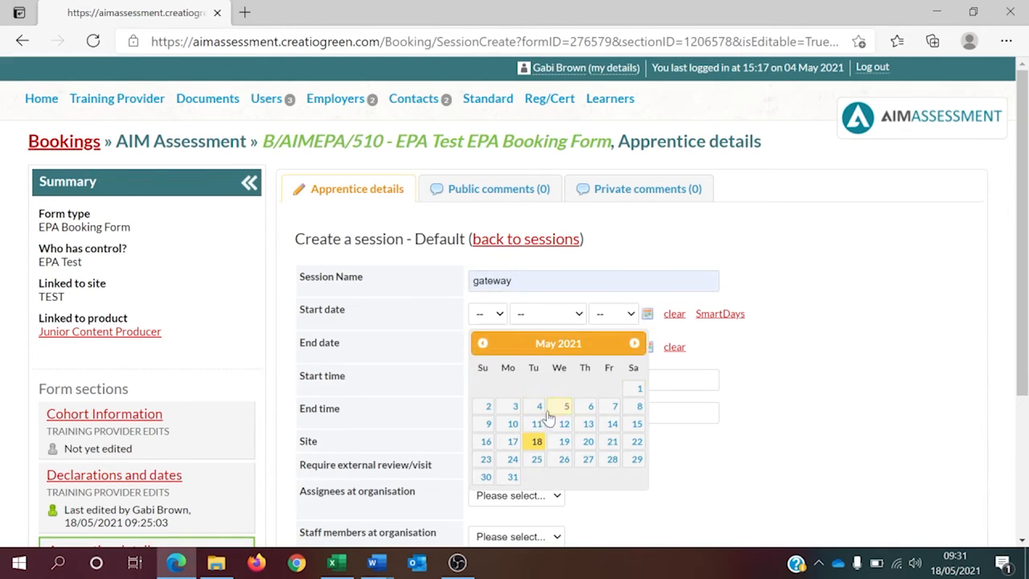
pyautogui.click(566, 448)
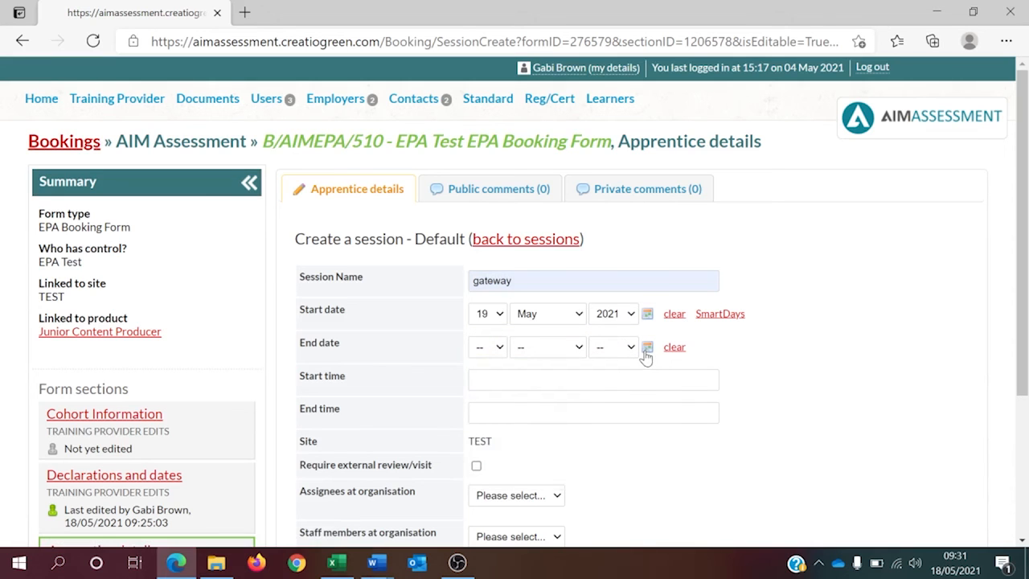
pyautogui.click(648, 347)
pyautogui.click(566, 476)
pyautogui.scroll(-2, 528, 292)
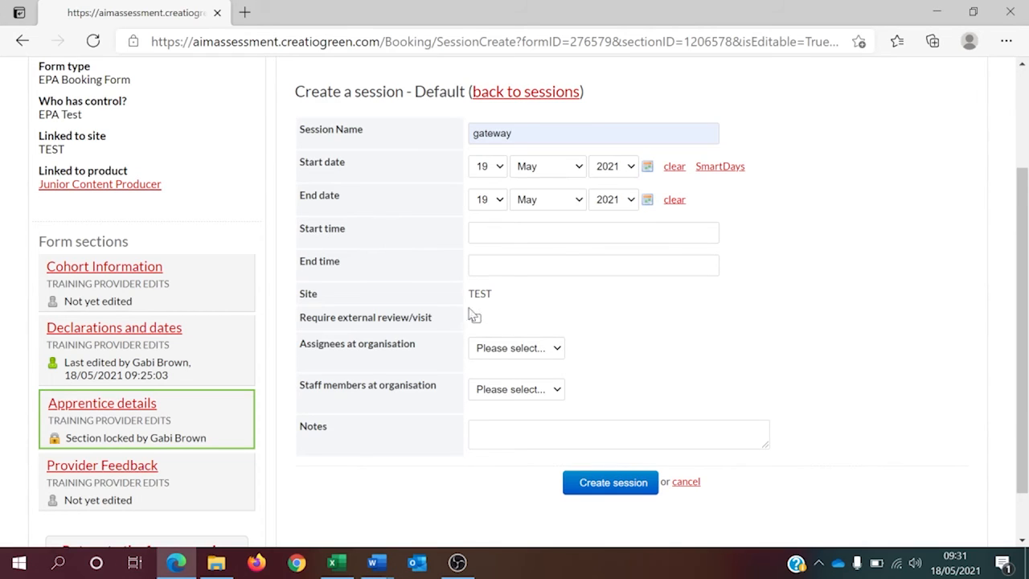
pyautogui.click(622, 486)
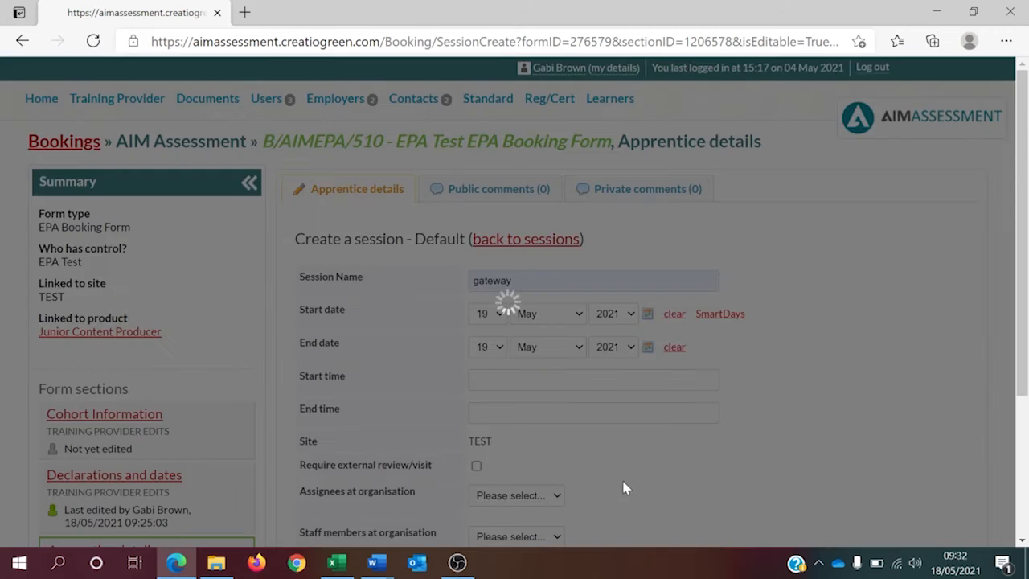
# Add the learner's English level 2 and Maths level 2 gateway assessments to the gateway session
pyautogui.scroll(-2, 718, 460)
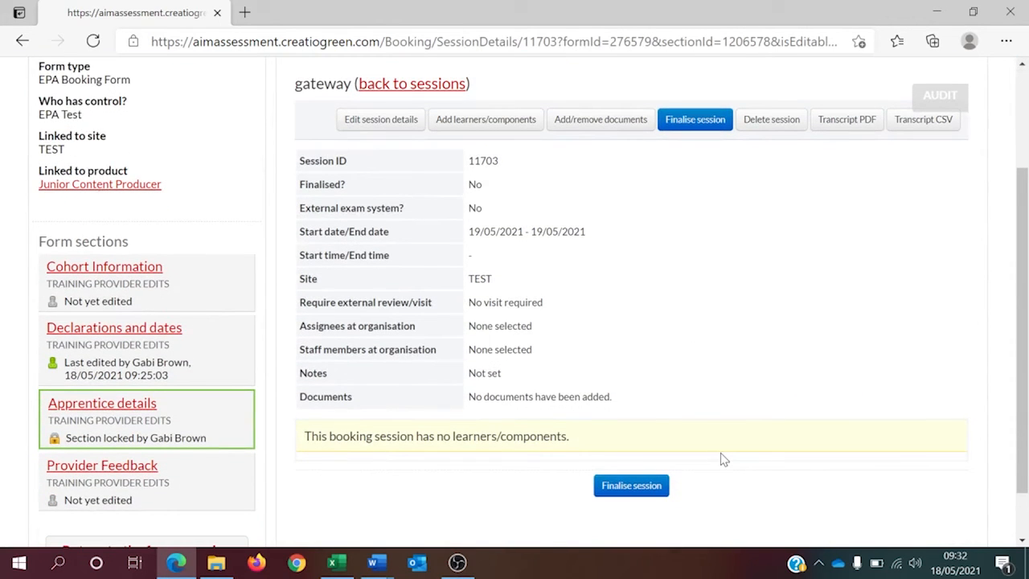
pyautogui.click(487, 129)
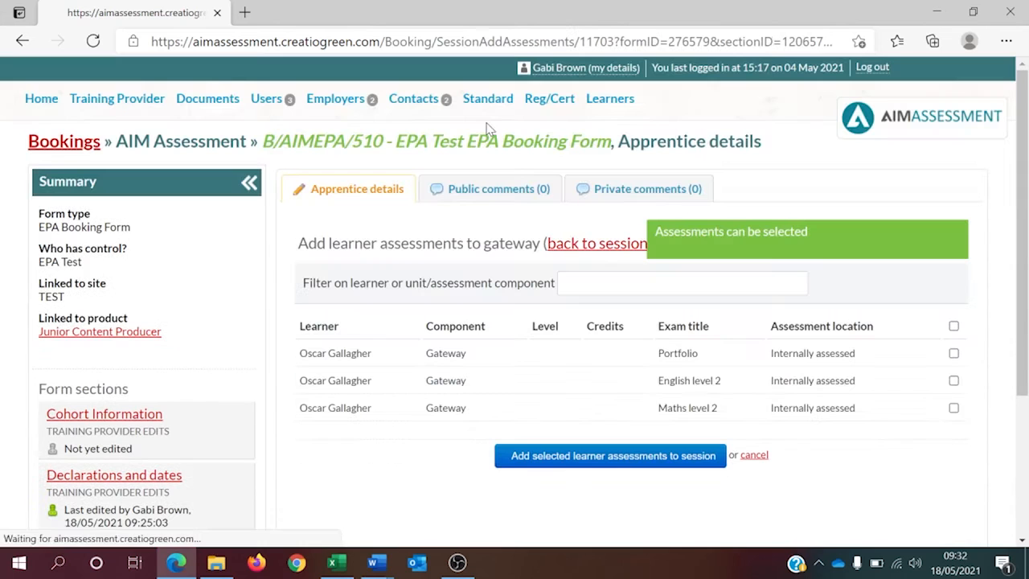
pyautogui.click(954, 407)
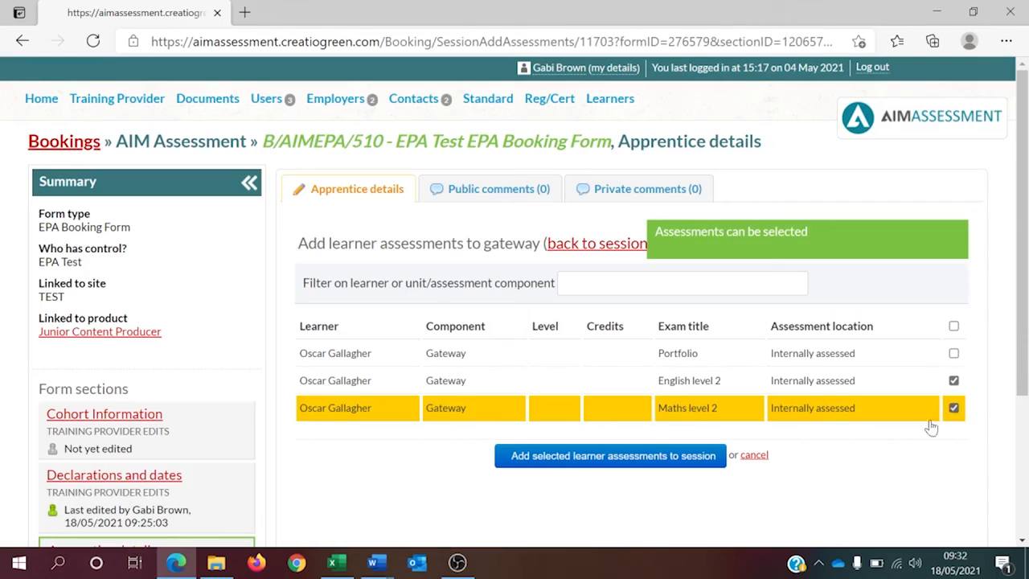
pyautogui.click(575, 456)
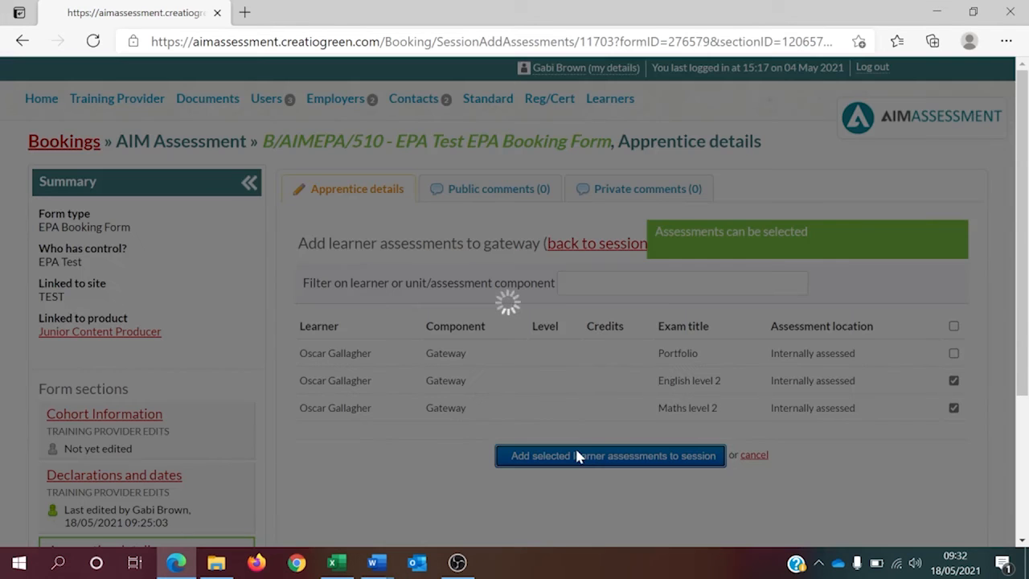
pyautogui.scroll(-2, 672, 426)
pyautogui.scroll(-1, 672, 426)
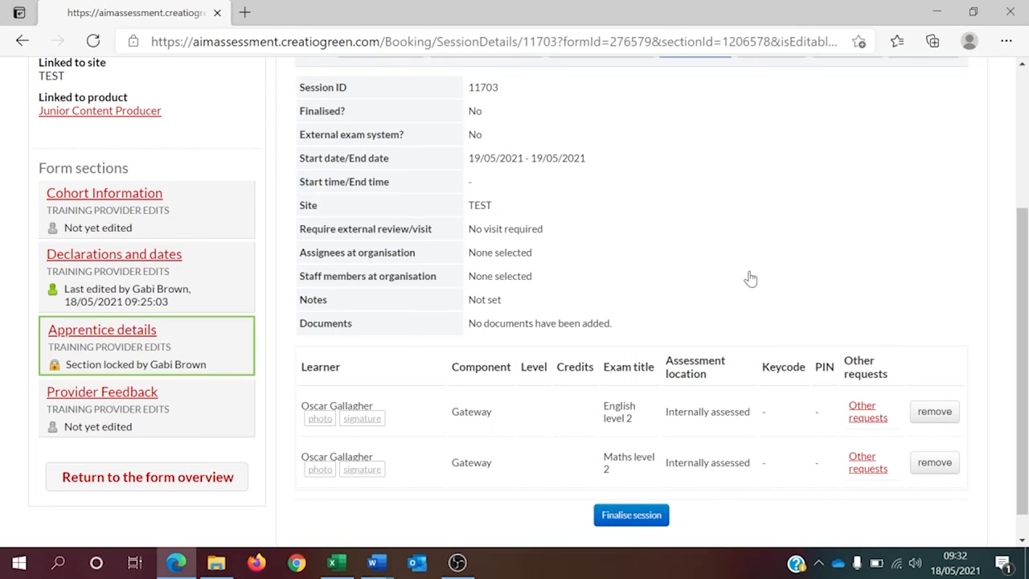
# Examine how documents are added to the gateway session, including the file chooser, and return to the session without uploading
pyautogui.scroll(-1, 750, 278)
pyautogui.scroll(2, 748, 278)
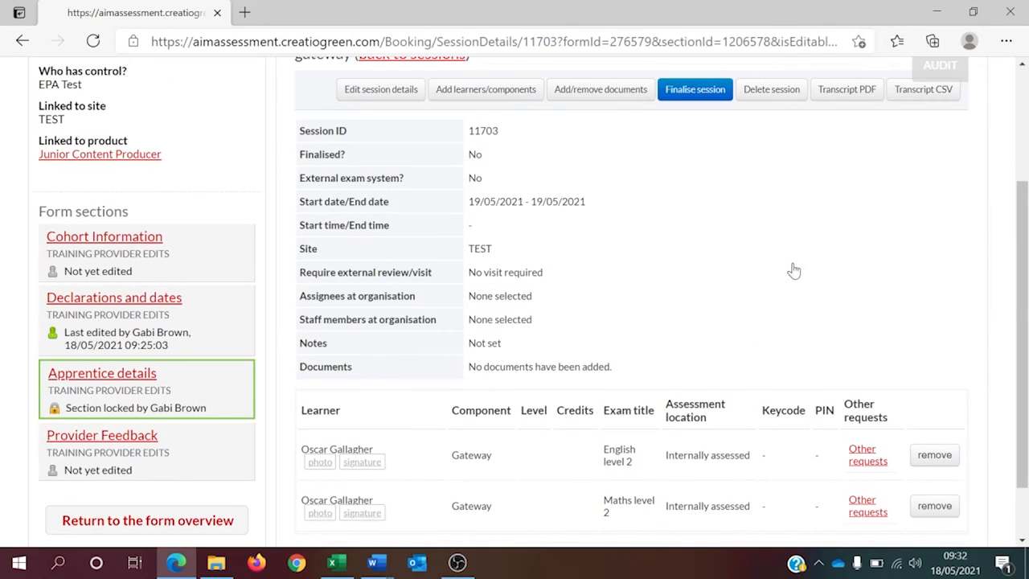
pyautogui.click(587, 95)
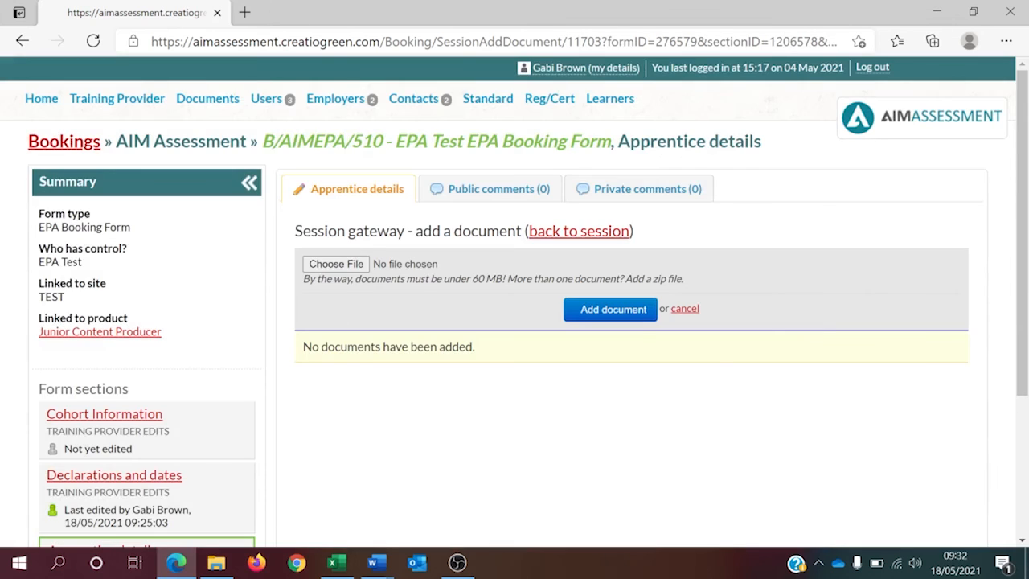
pyautogui.click(353, 265)
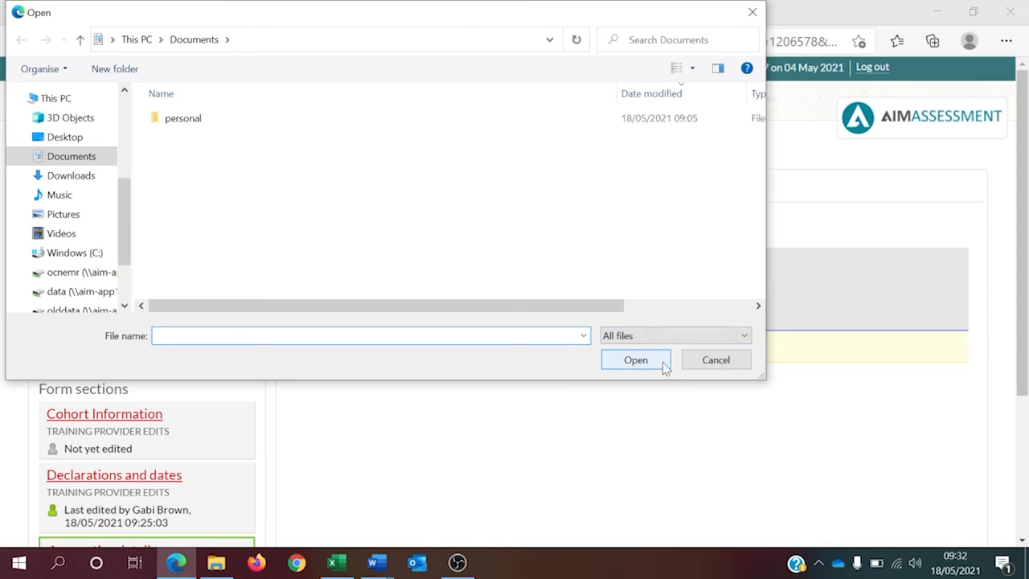
pyautogui.click(715, 360)
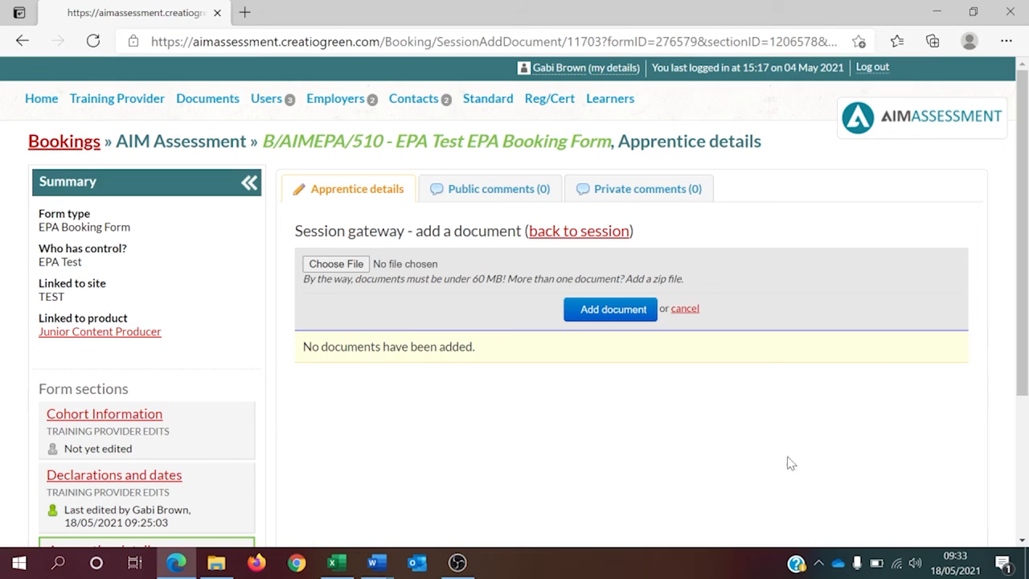
pyautogui.click(588, 233)
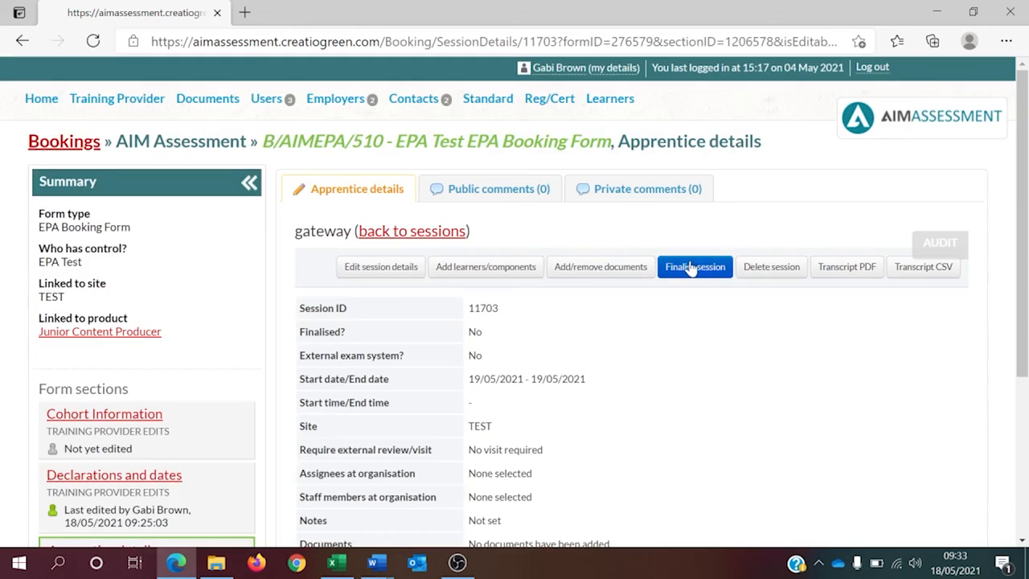
# Finalise the gateway session and confirm the finalisation
pyautogui.click(690, 266)
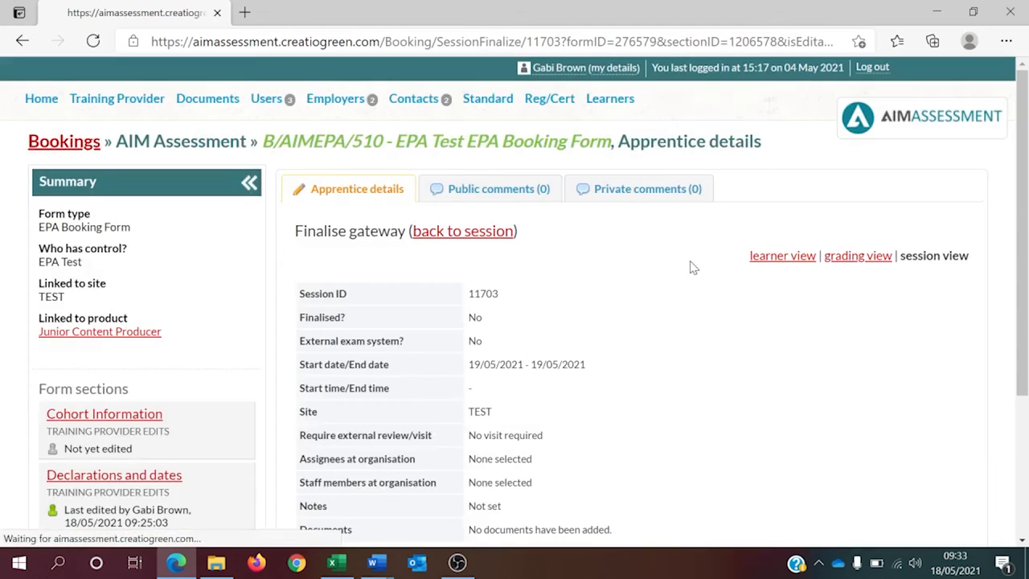
pyautogui.scroll(-3, 705, 347)
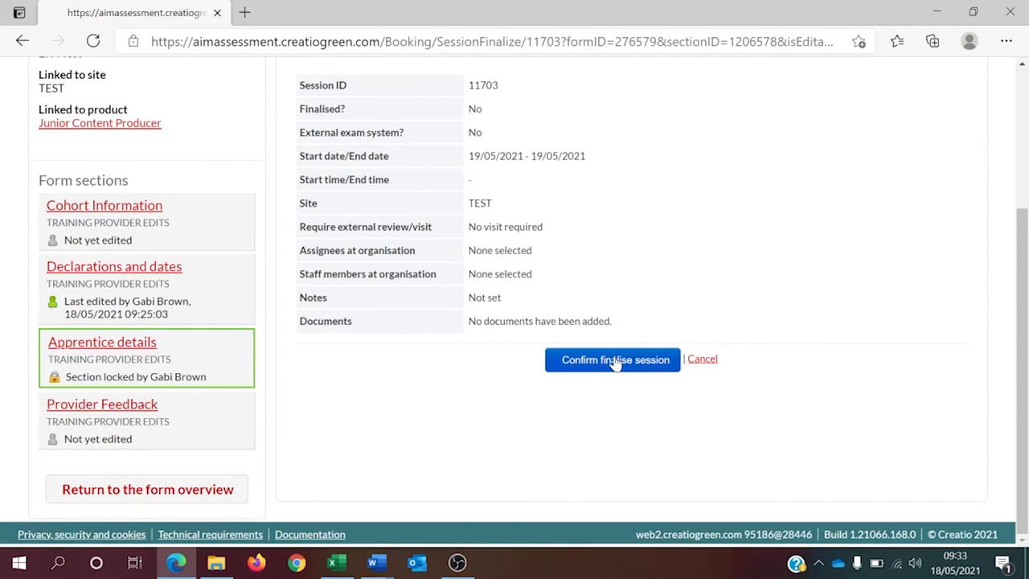
pyautogui.click(615, 360)
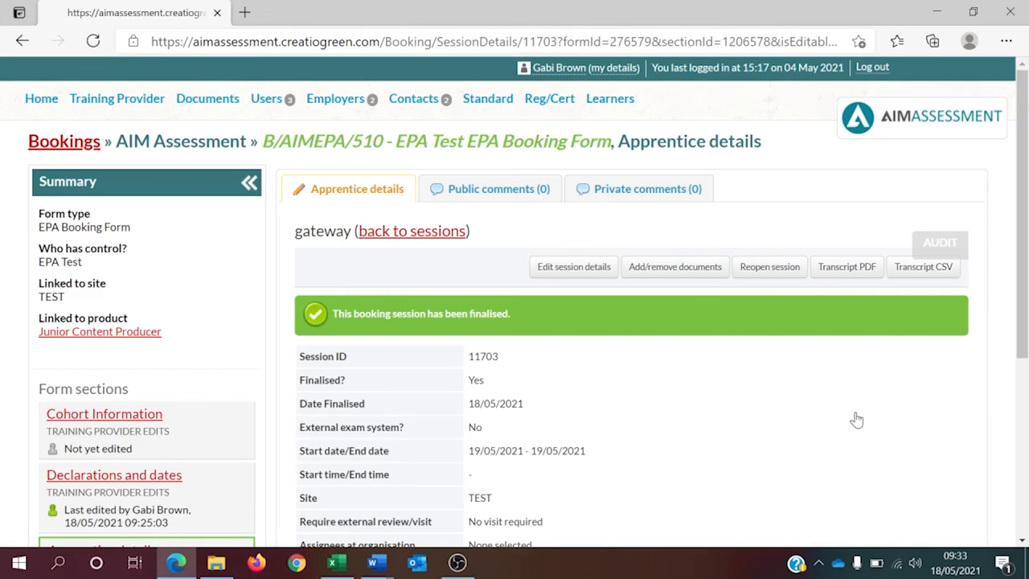
# Leave the gateway session, finish working on the Apprentice details section, and look through the form overview to its submission options
pyautogui.click(414, 231)
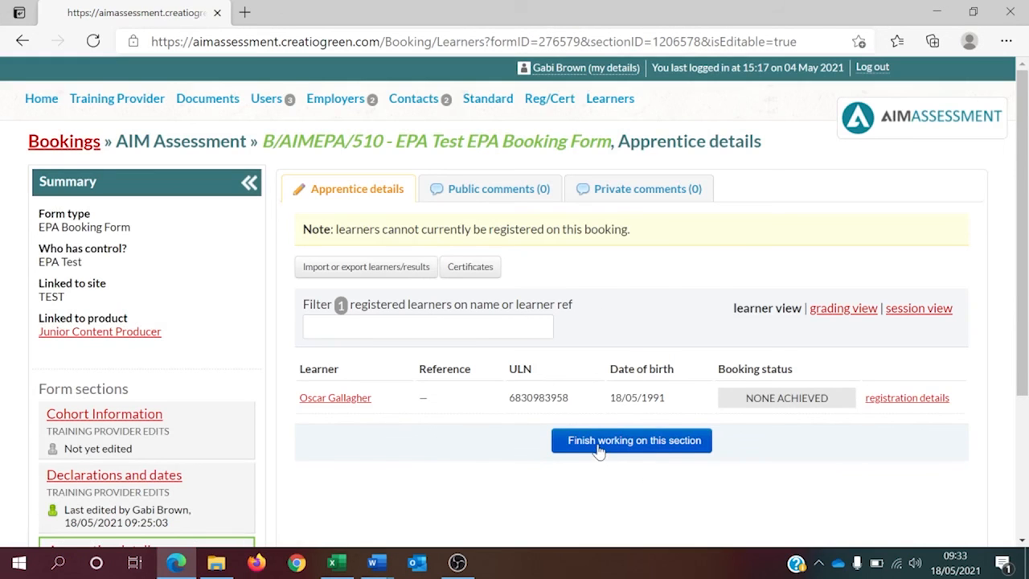
pyautogui.click(598, 447)
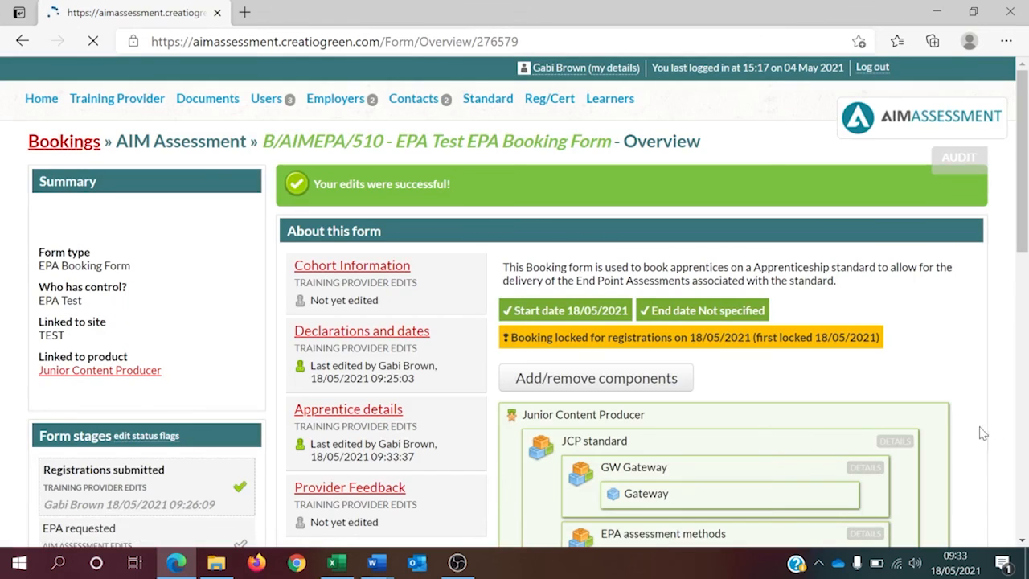
pyautogui.scroll(-3, 832, 368)
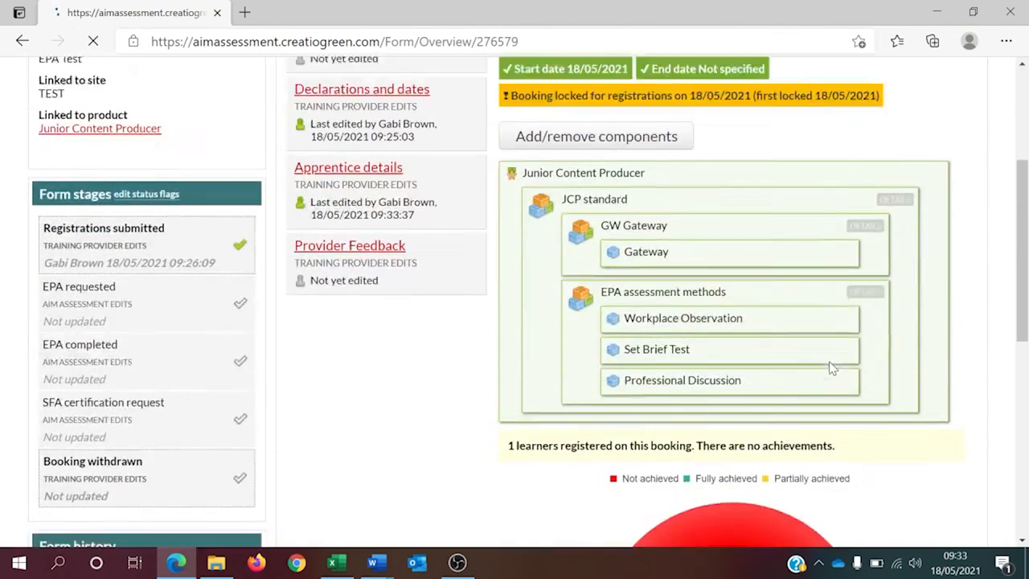
pyautogui.scroll(-6, 832, 368)
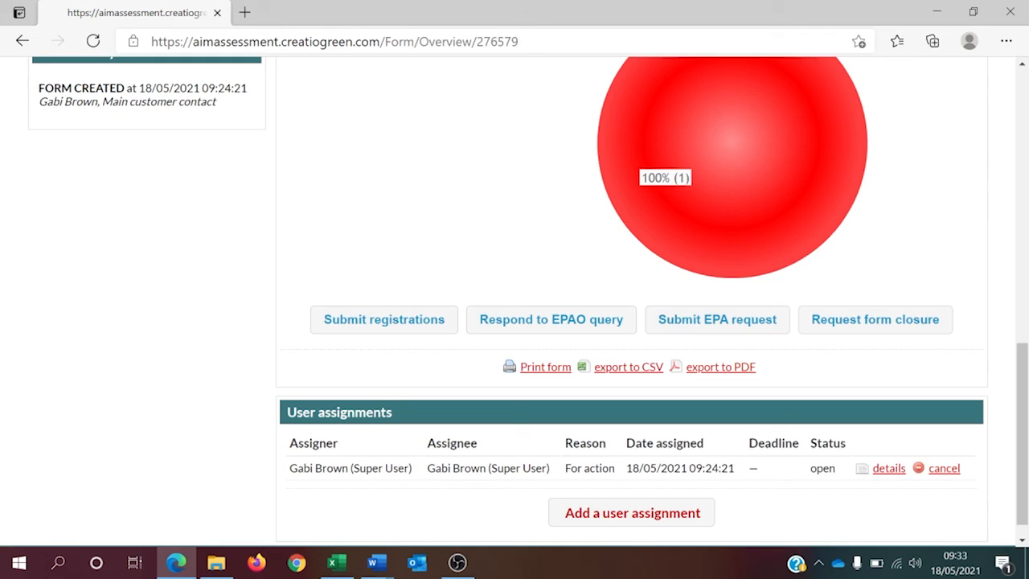
pyautogui.hotkey('alt', 'Tab')
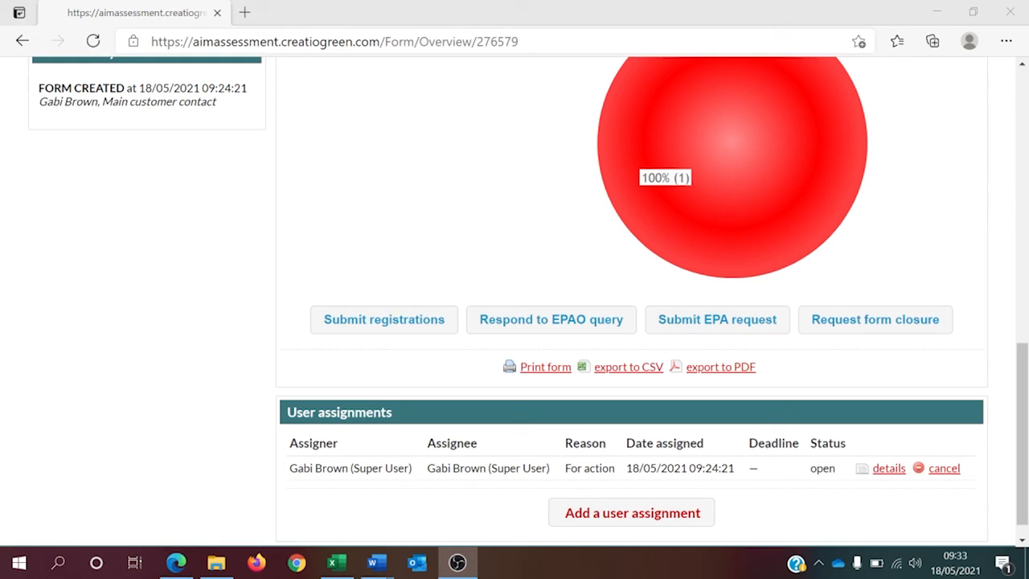